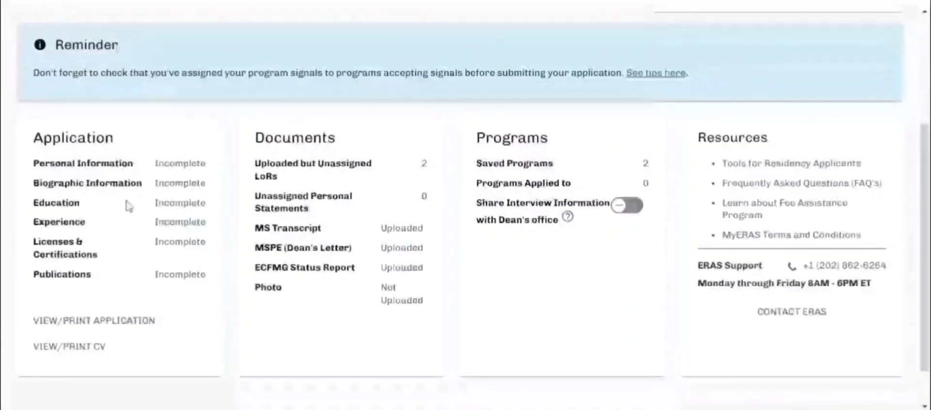
# Review and save the AAMC account information under Personal Information, keeping the release of the birth date to programs authorized
pyautogui.click(163, 163)
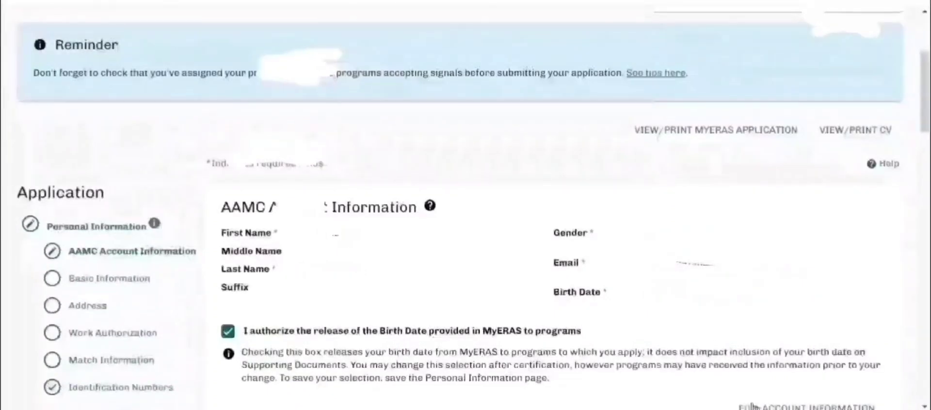
pyautogui.click(743, 406)
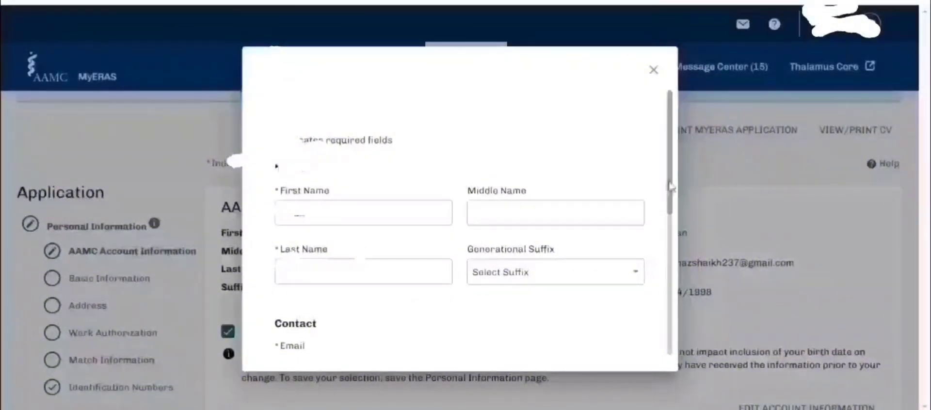
pyautogui.moveTo(669, 183); pyautogui.dragTo(669, 332)
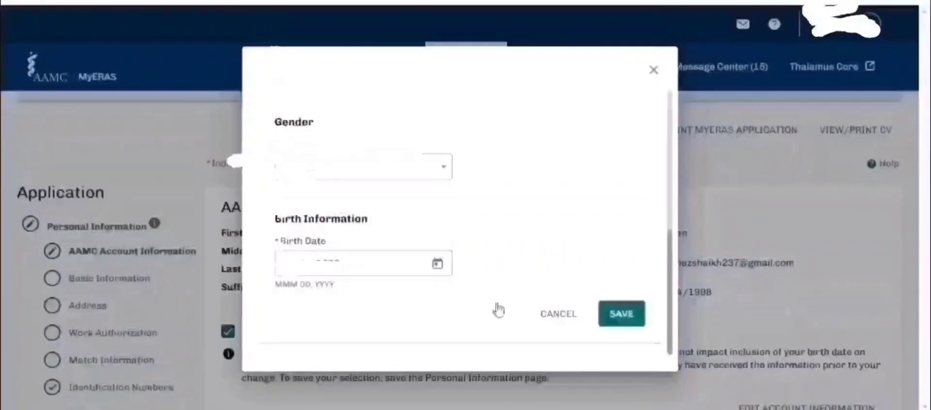
pyautogui.click(622, 313)
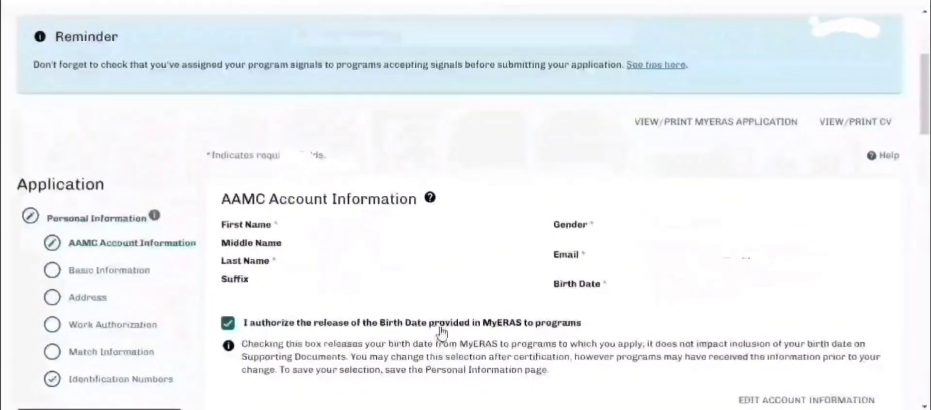
pyautogui.click(227, 323)
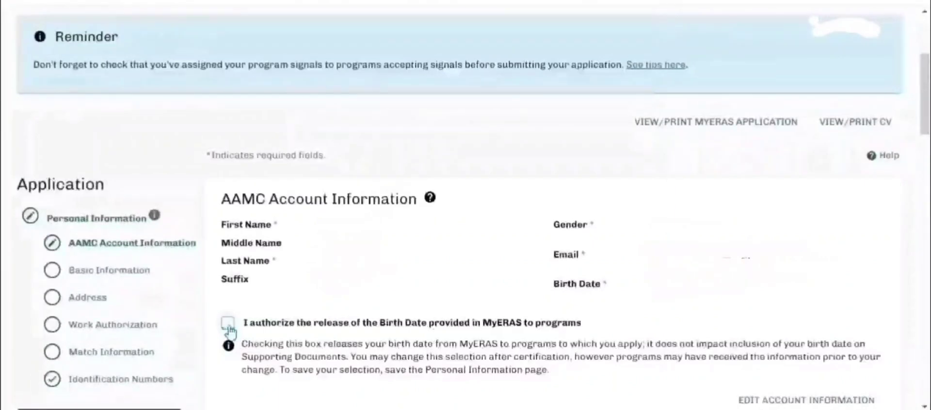
pyautogui.click(227, 323)
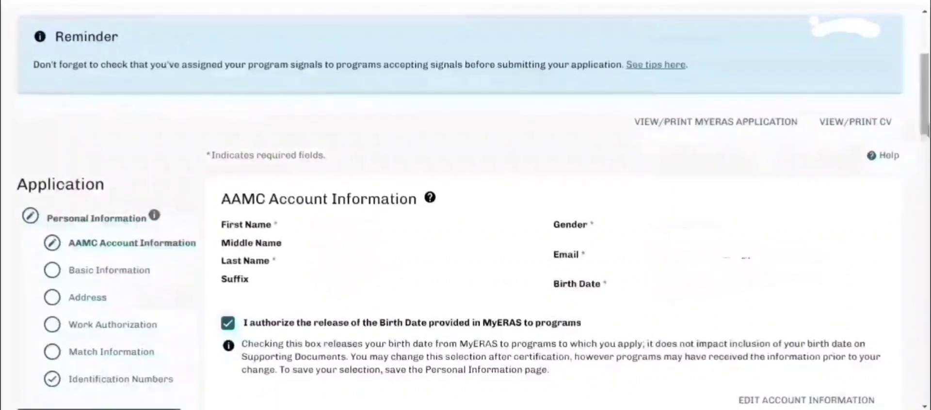
# Review the Basic Information and Address fields, including the question whether the permanent address matches the current mailing address
pyautogui.scroll(-1, 927, 125)
pyautogui.scroll(-3, 927, 125)
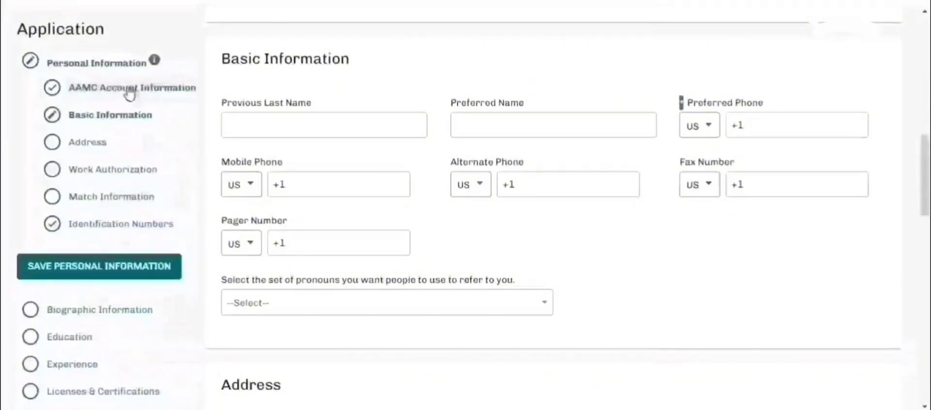
pyautogui.click(86, 138)
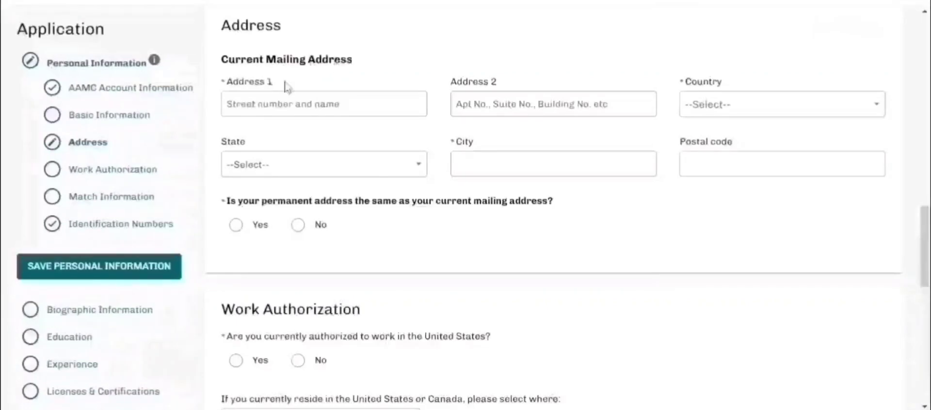
pyautogui.click(253, 97)
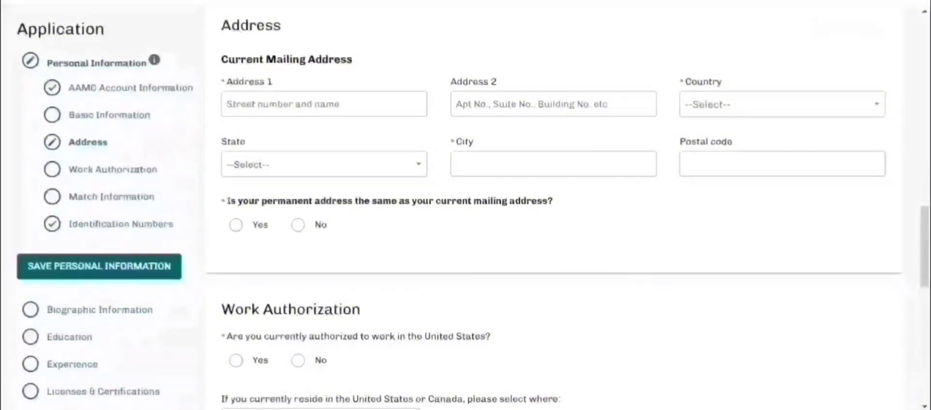
pyautogui.moveTo(226, 201); pyautogui.dragTo(554, 208)
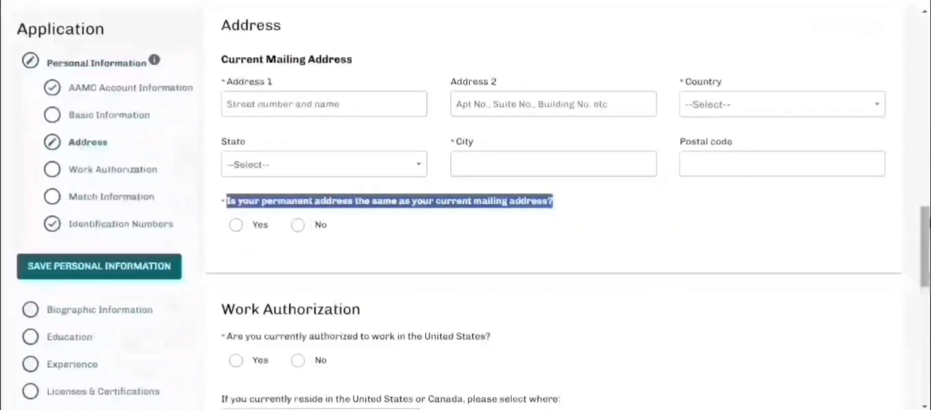
# Answer Yes to current US work authorization and examine the work authorization types and the US or Canada residence options
pyautogui.click(119, 167)
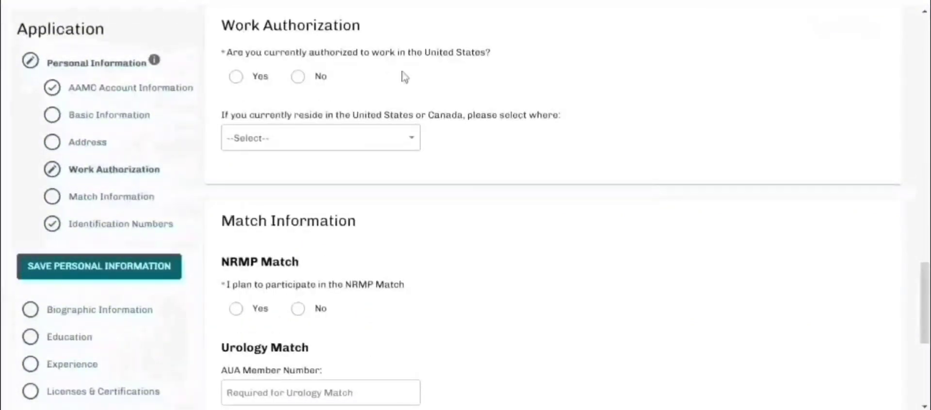
pyautogui.click(235, 78)
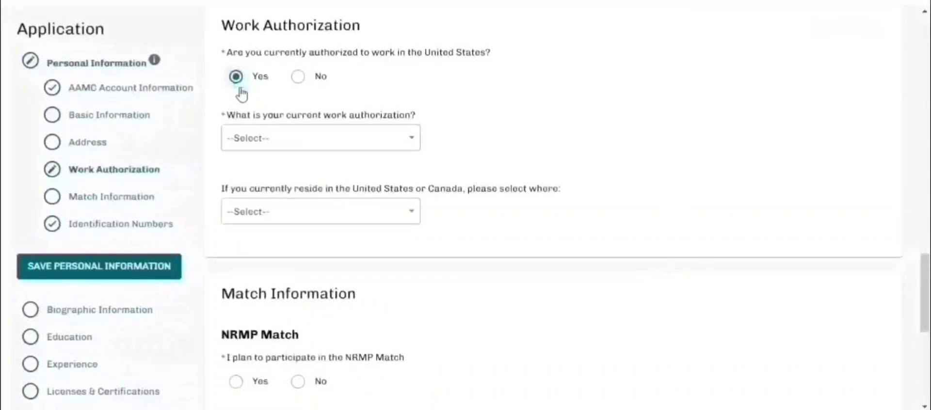
pyautogui.click(384, 145)
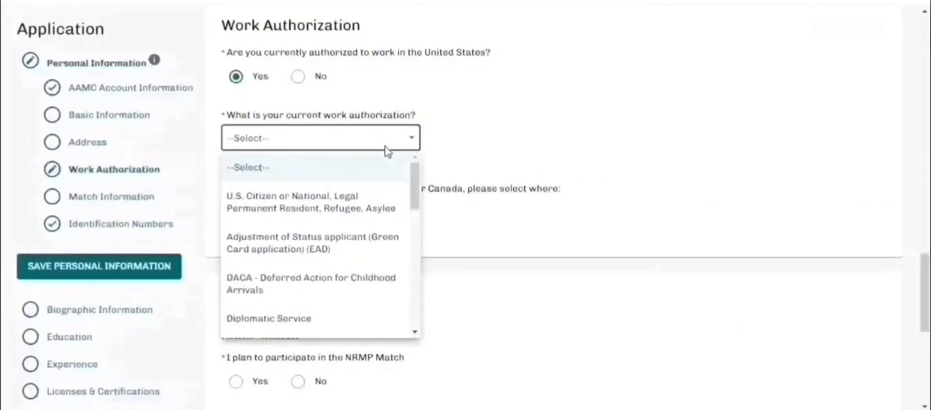
pyautogui.click(301, 80)
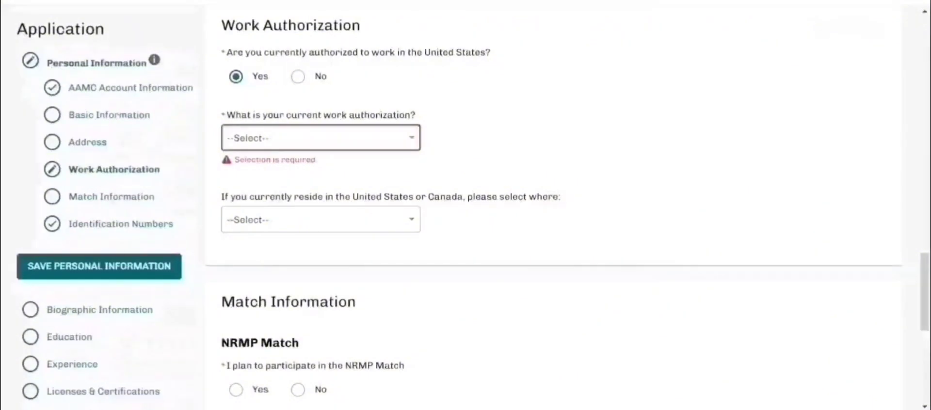
pyautogui.click(408, 221)
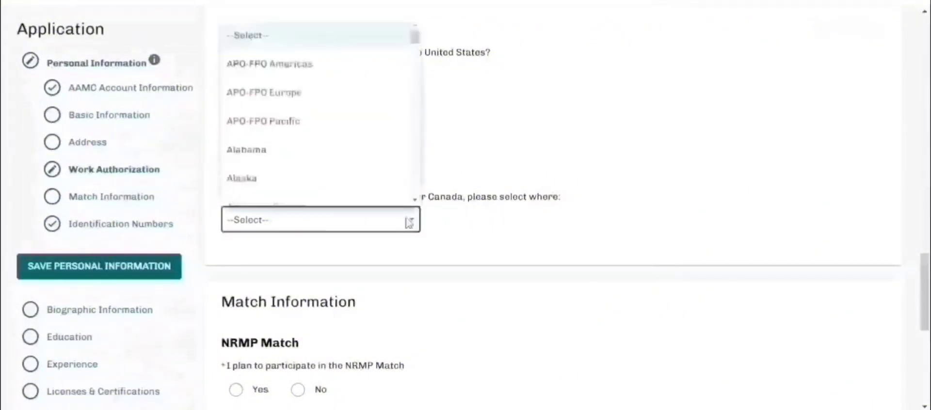
pyautogui.click(506, 131)
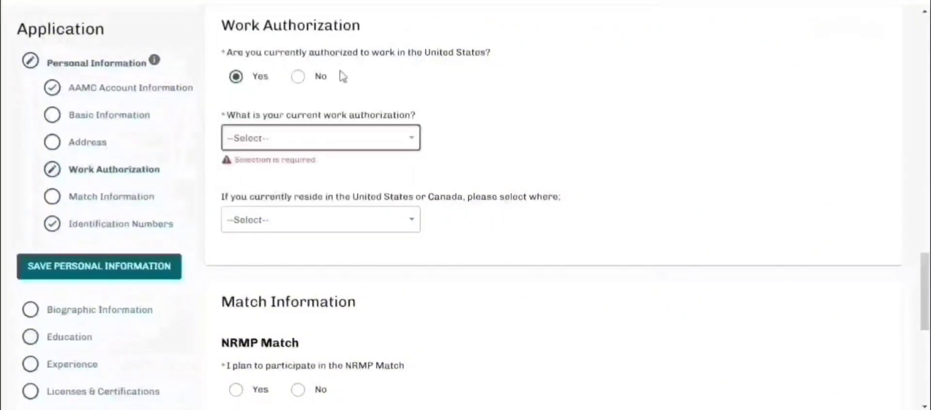
# Answer No to US work authorization, request visa sponsorship for both H-1B and J-1, and check the residence location list
pyautogui.click(307, 78)
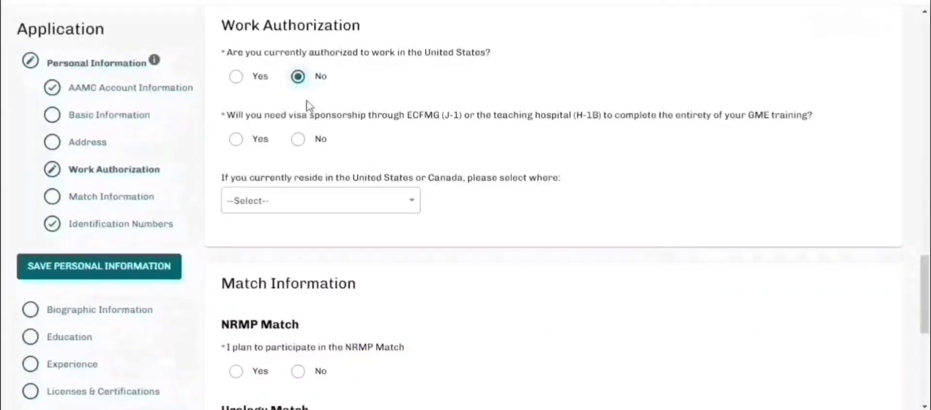
pyautogui.click(237, 139)
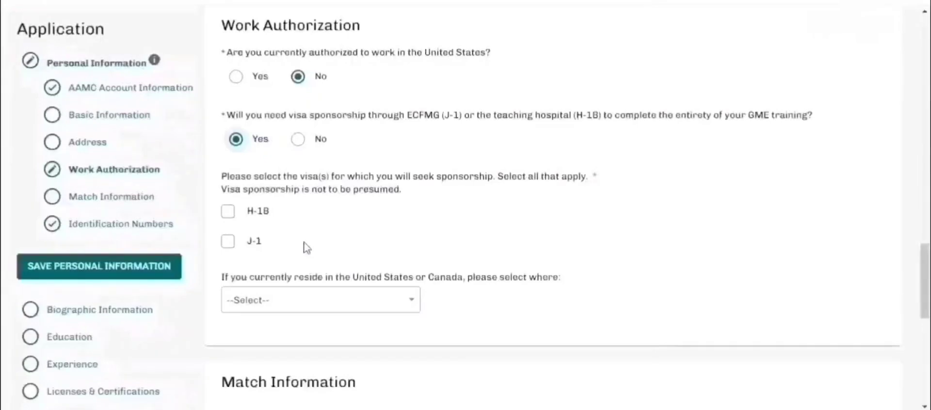
pyautogui.click(228, 212)
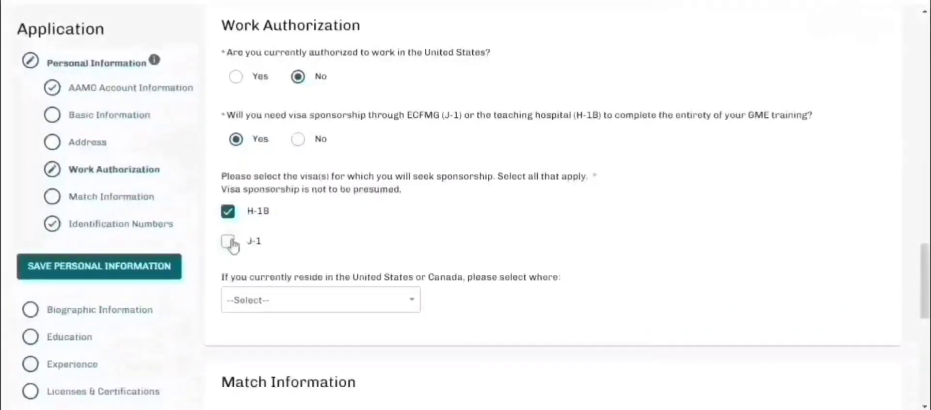
pyautogui.click(230, 216)
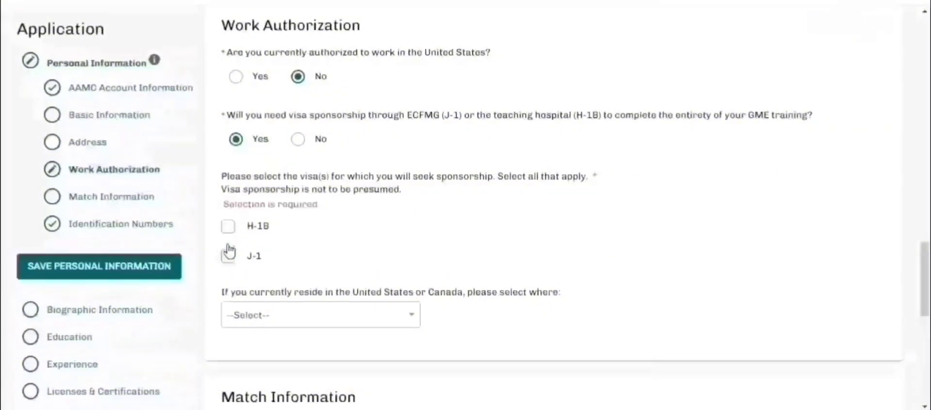
pyautogui.click(229, 248)
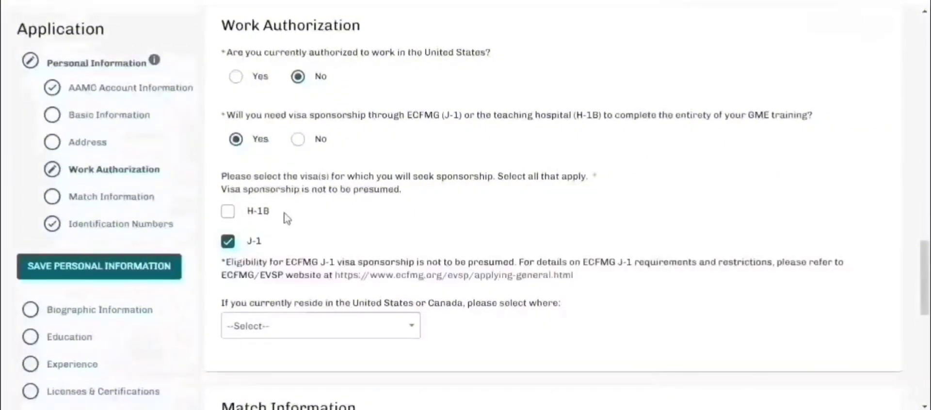
pyautogui.click(232, 216)
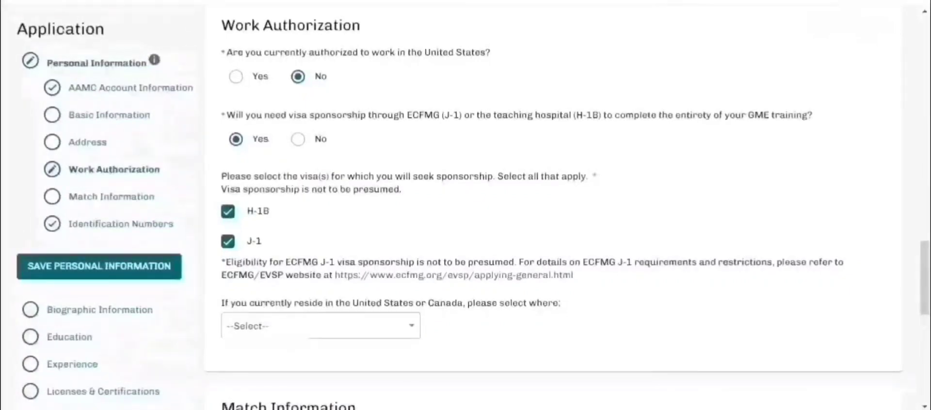
pyautogui.click(369, 329)
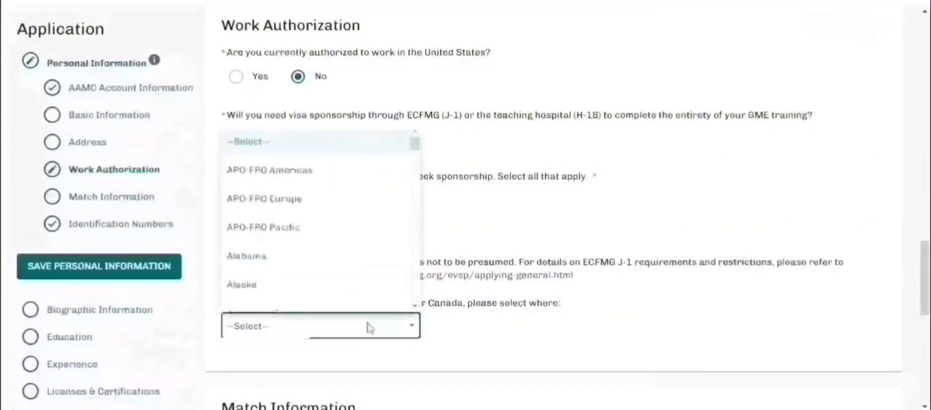
pyautogui.click(369, 329)
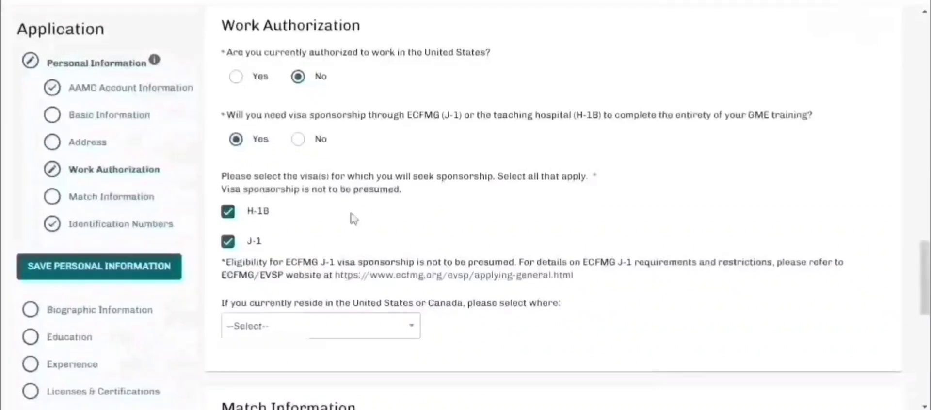
# Answer Yes to participating in the NRMP Match in the Match Information section and read the notes about the NRMP ID
pyautogui.click(123, 197)
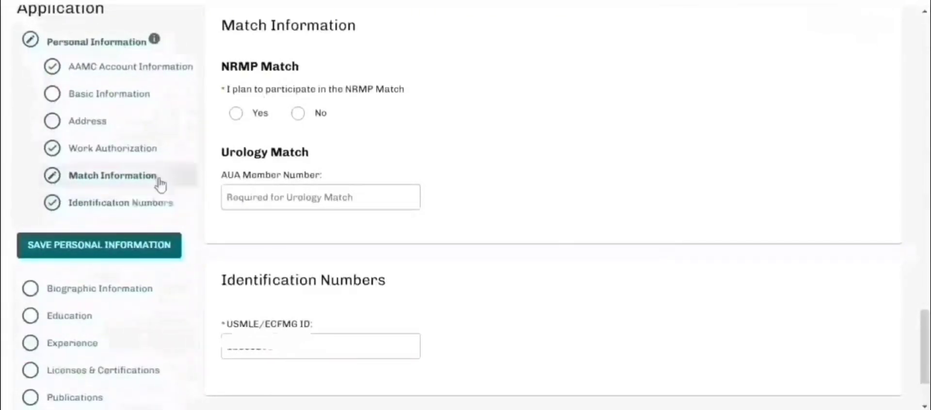
pyautogui.click(248, 118)
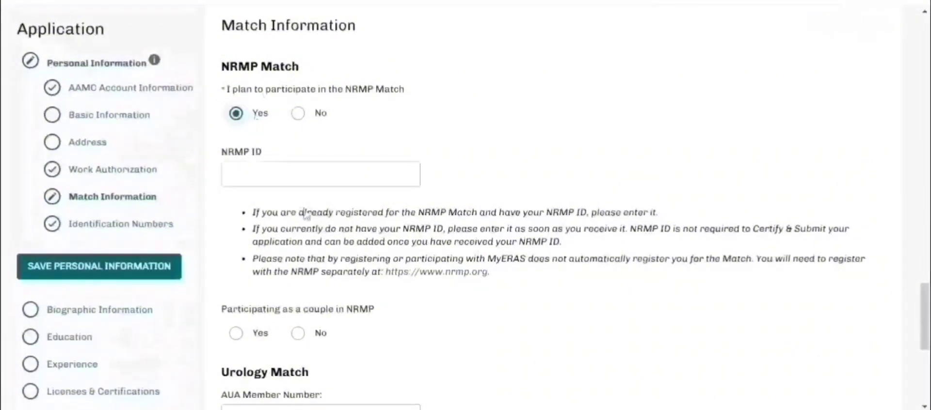
pyautogui.moveTo(298, 212); pyautogui.dragTo(656, 212)
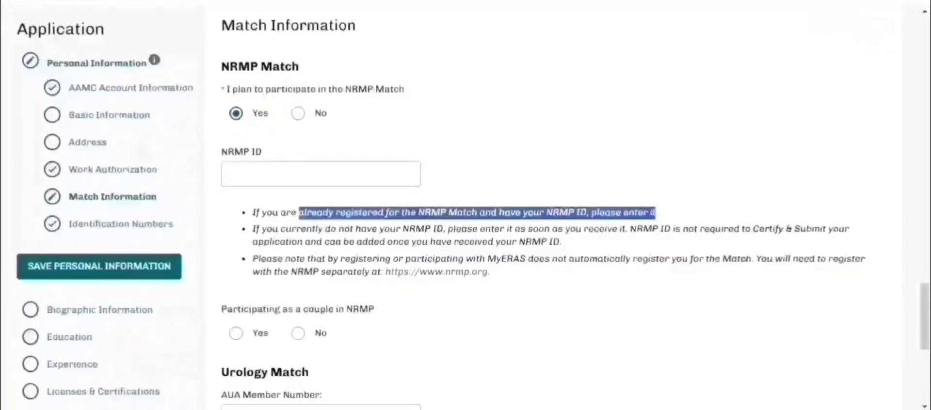
pyautogui.moveTo(326, 228); pyautogui.dragTo(443, 228)
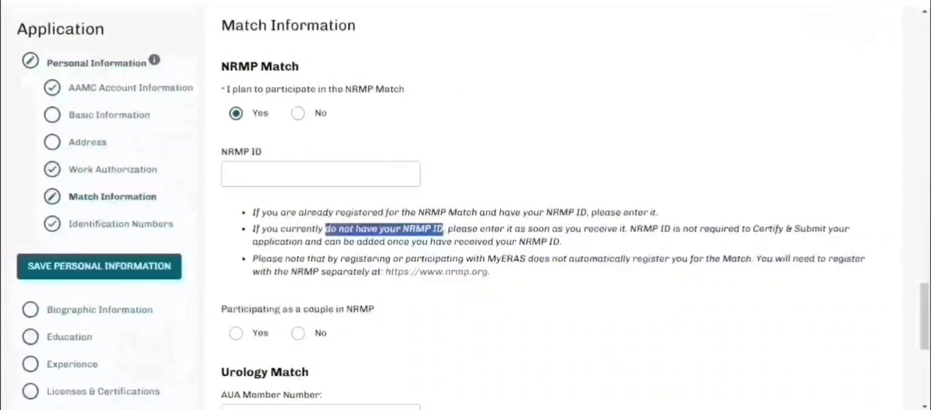
pyautogui.moveTo(505, 229); pyautogui.dragTo(713, 242)
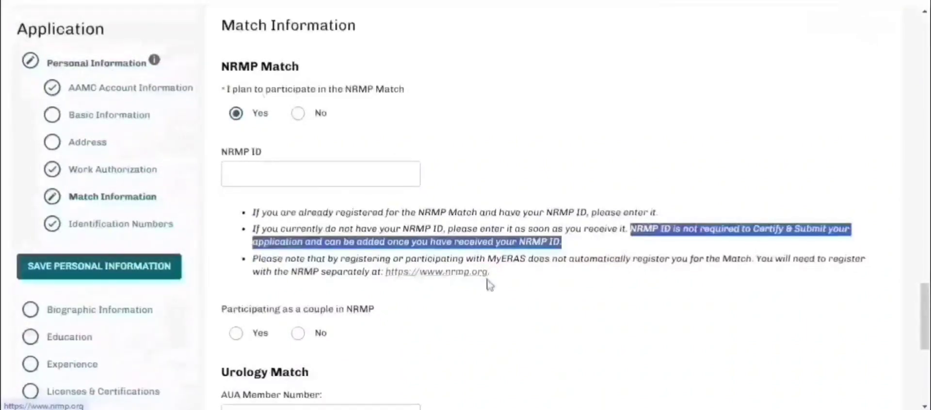
pyautogui.click(272, 167)
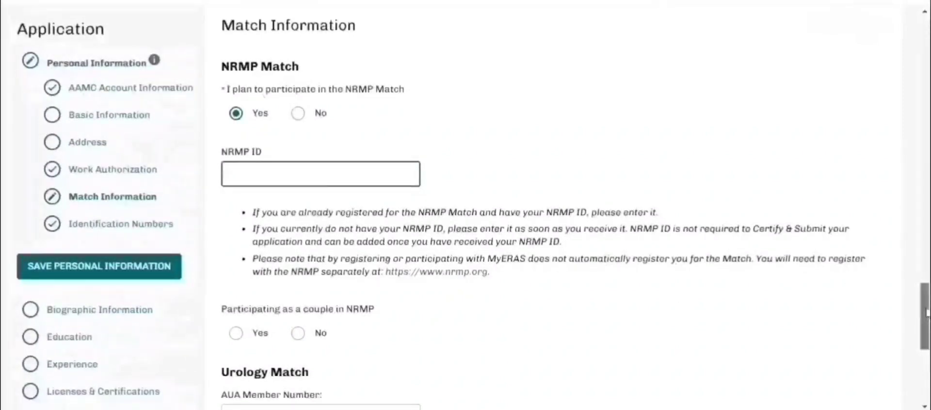
# Answer Yes to participating as a couple in NRMP and review the partner and Urology Match member number fields
pyautogui.moveTo(926, 314); pyautogui.dragTo(927, 334)
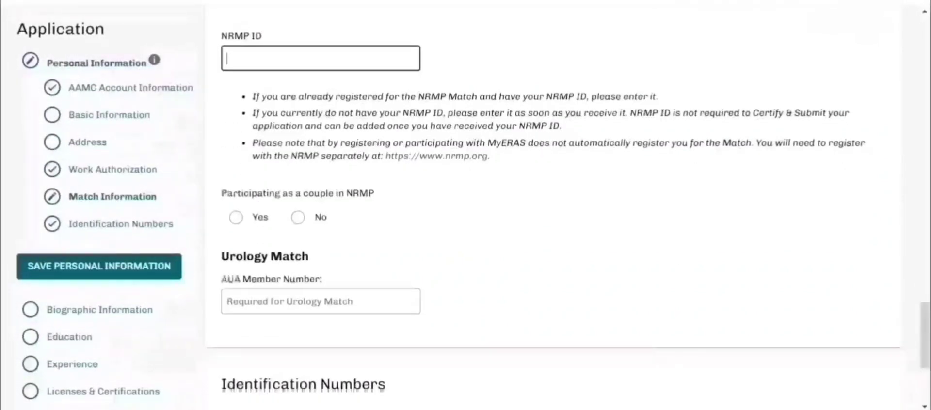
pyautogui.click(242, 226)
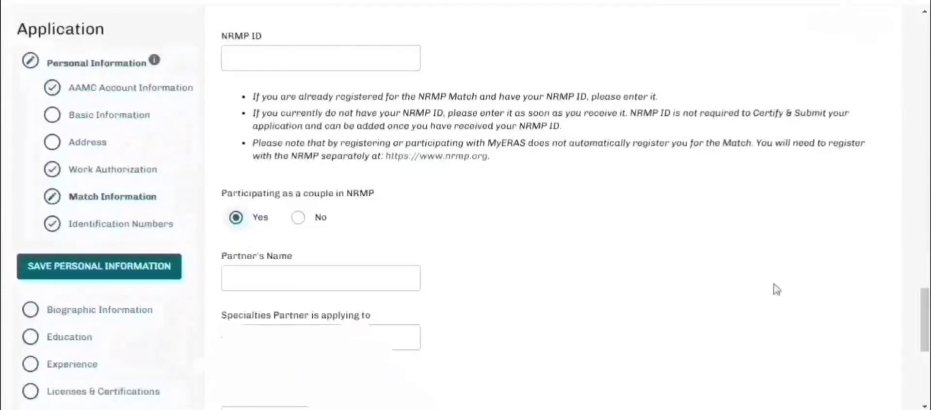
pyautogui.scroll(-3, 925, 333)
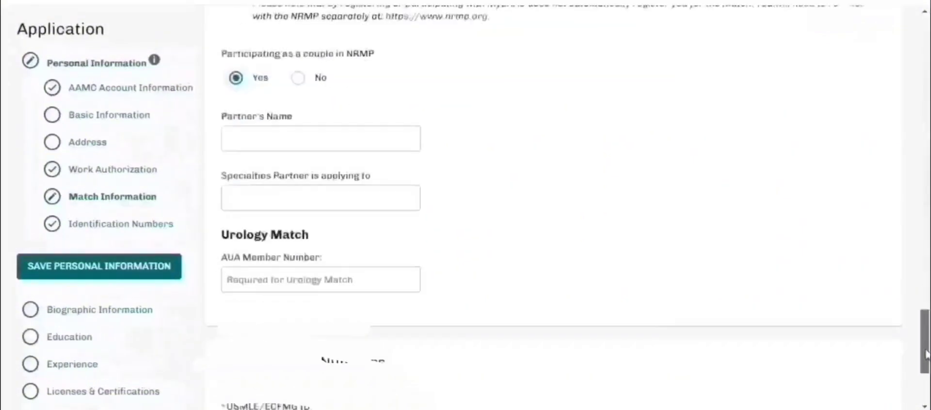
pyautogui.click(289, 266)
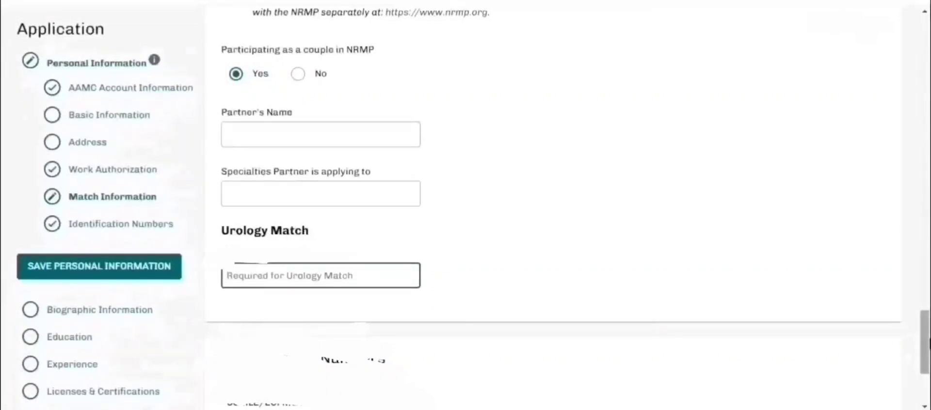
pyautogui.moveTo(927, 340); pyautogui.dragTo(926, 292)
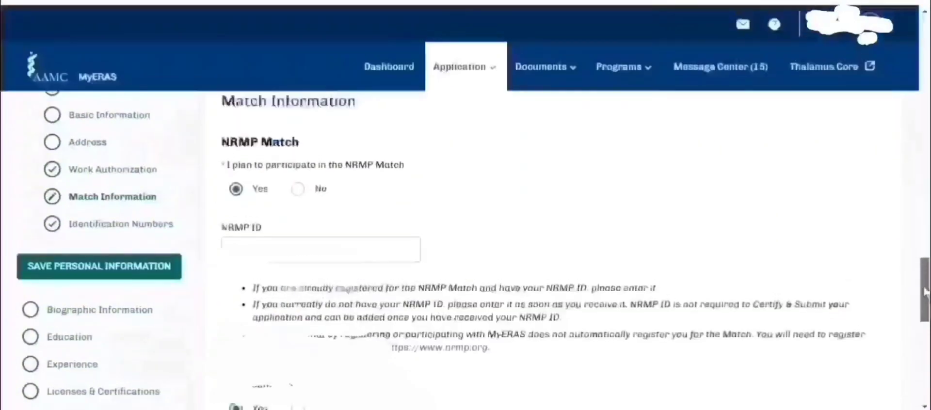
# Check the USMLE/ECFMG ID field under Identification Numbers and save the personal information
pyautogui.scroll(-4, 413, 220)
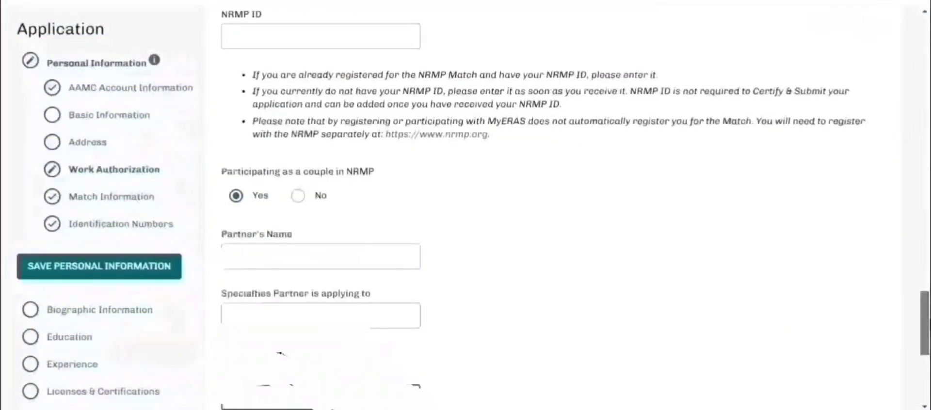
pyautogui.click(136, 224)
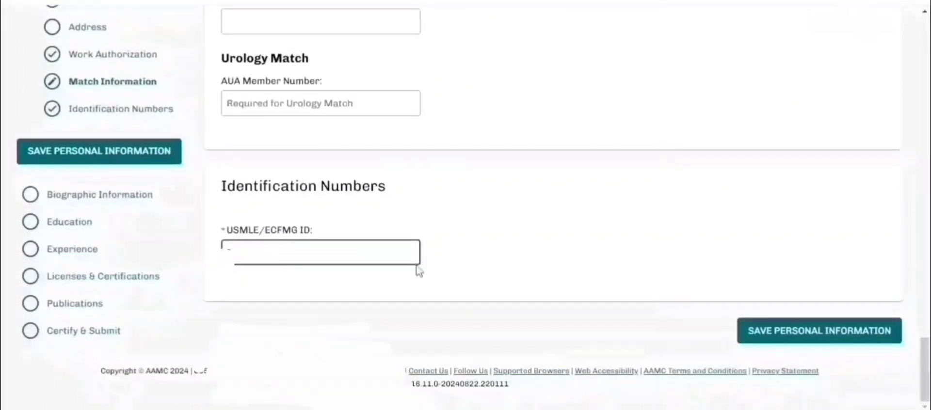
pyautogui.click(751, 342)
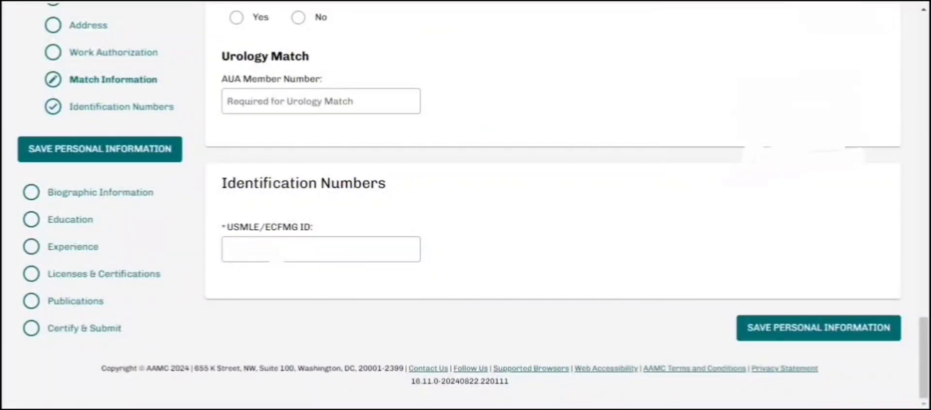
# Open the Biographic Information section and read the Self Identification instructions
pyautogui.click(133, 192)
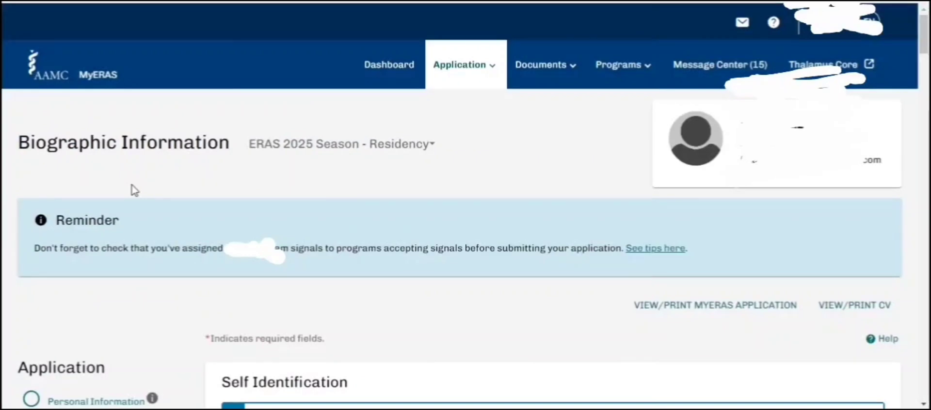
pyautogui.scroll(-6, 135, 190)
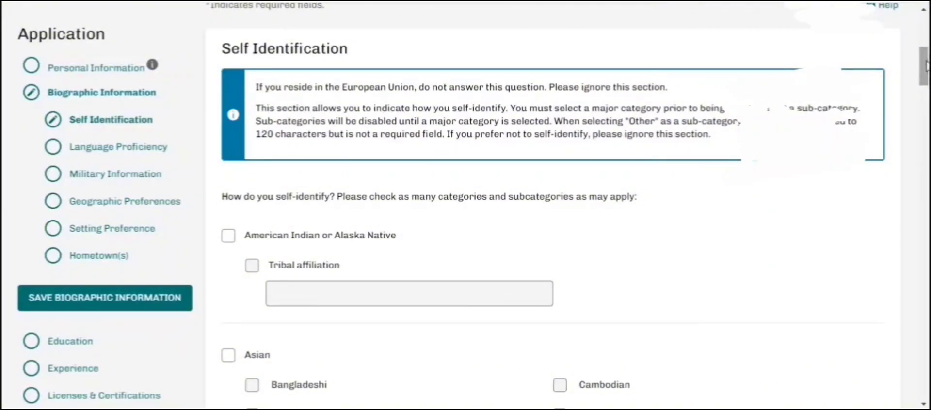
pyautogui.scroll(-4, 925, 65)
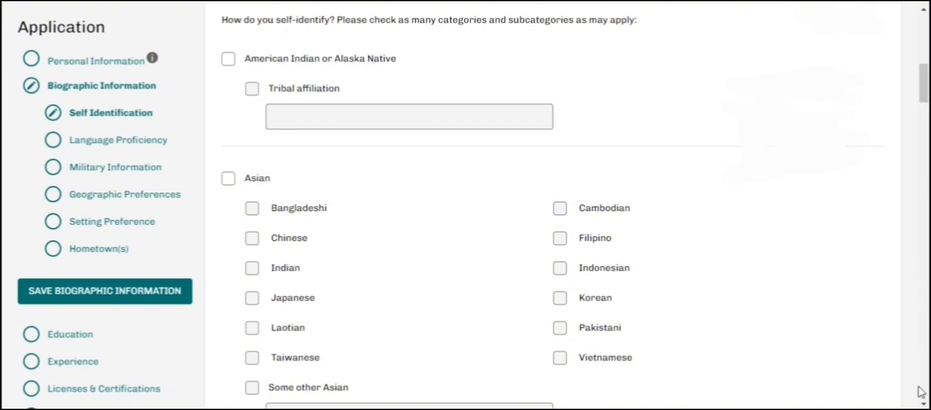
# Examine the Self Identification categories and sub-categories, from Asian through White to some other race or ethnicity
pyautogui.click(922, 403)
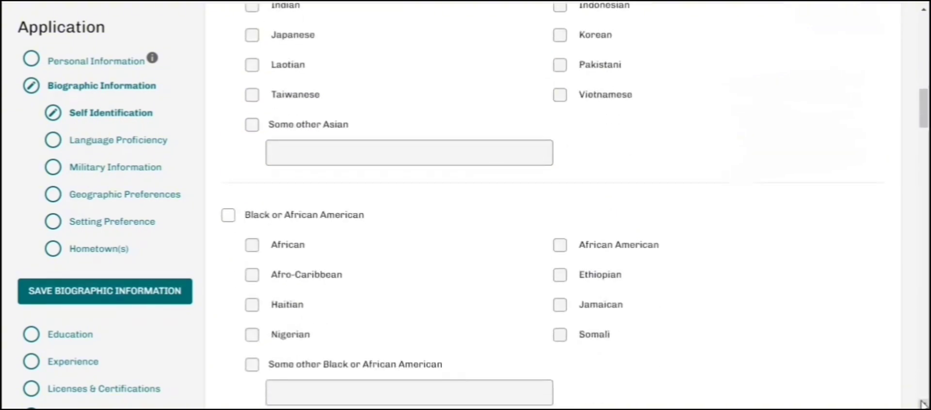
pyautogui.click(923, 405)
pyautogui.click(923, 405)
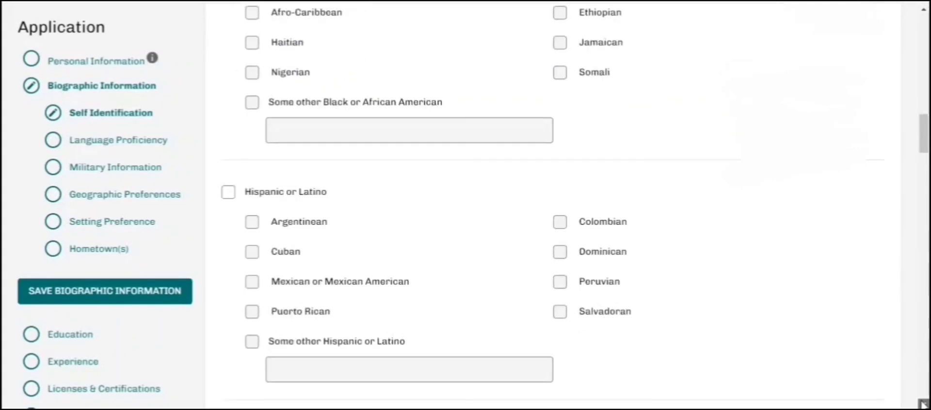
pyautogui.click(923, 404)
pyautogui.click(923, 404)
pyautogui.click(923, 404)
pyautogui.click(923, 404)
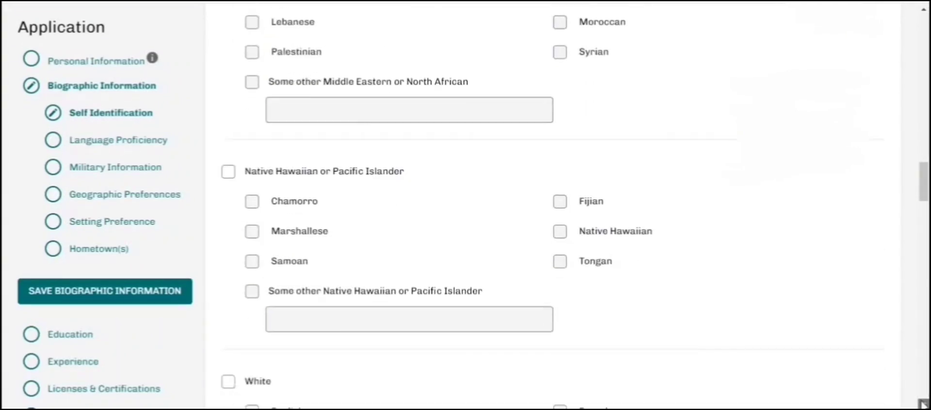
pyautogui.click(923, 404)
pyautogui.click(923, 405)
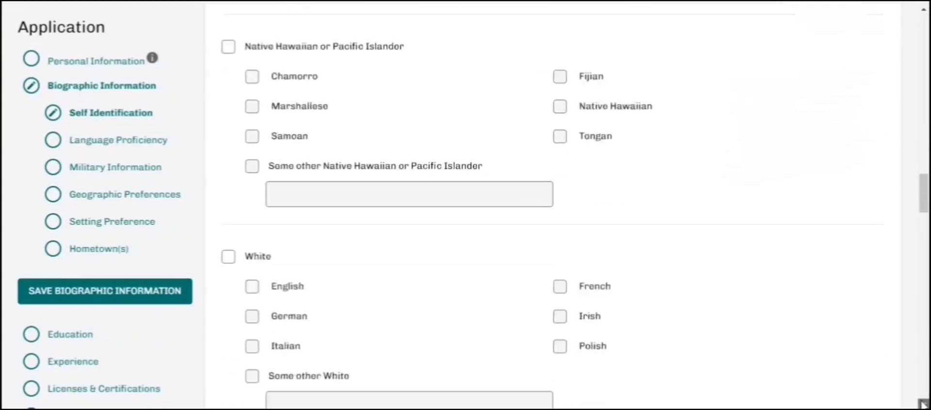
pyautogui.click(923, 404)
pyautogui.click(923, 404)
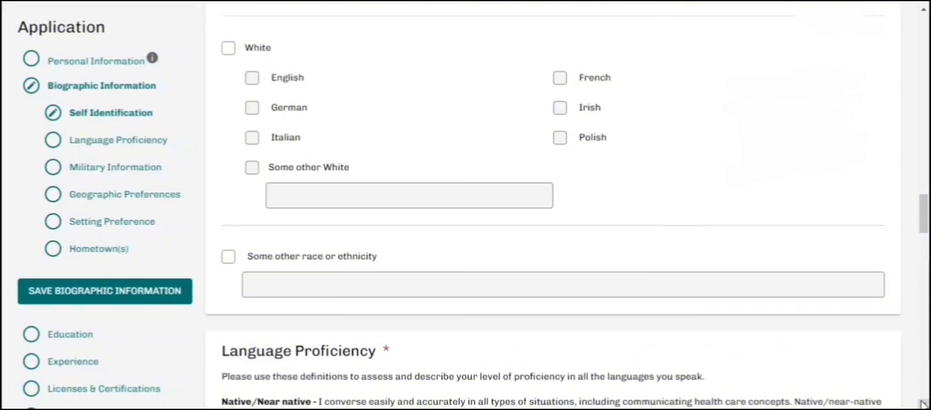
# Read the Language Proficiency definitions, highlighting key phrases in the Native/Near native and Advanced descriptions
pyautogui.click(924, 405)
pyautogui.click(924, 404)
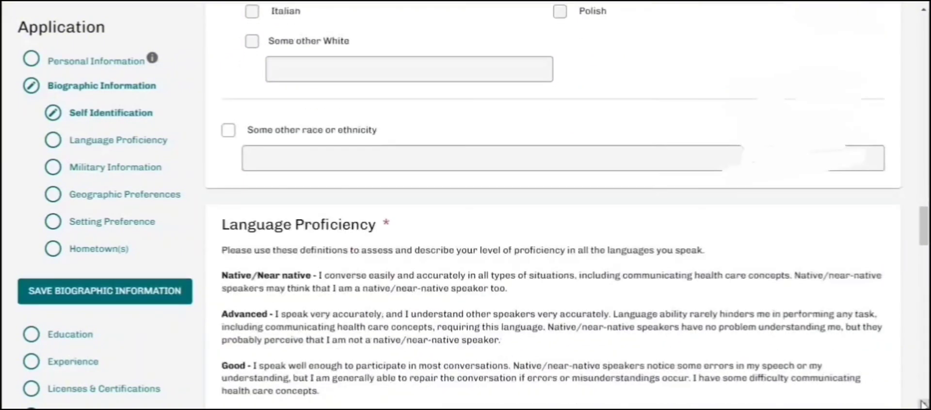
pyautogui.click(923, 404)
pyautogui.click(923, 404)
pyautogui.click(923, 404)
pyautogui.click(923, 404)
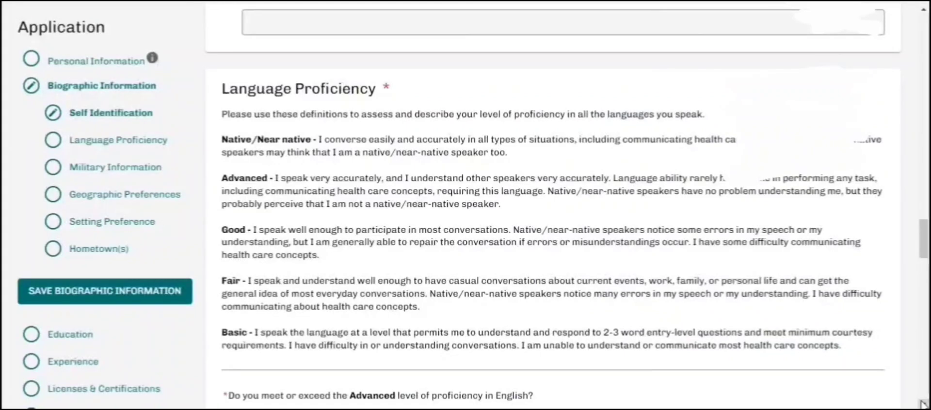
pyautogui.click(923, 404)
pyautogui.click(923, 404)
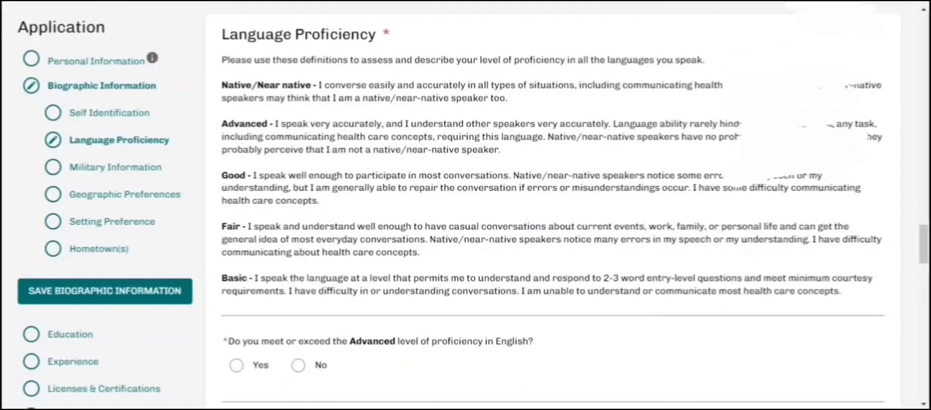
pyautogui.moveTo(369, 84); pyautogui.dragTo(558, 85)
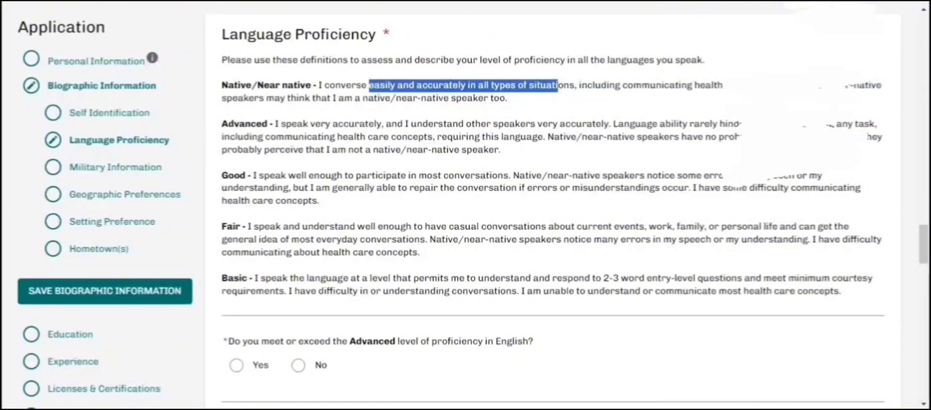
pyautogui.moveTo(274, 124); pyautogui.dragTo(383, 125)
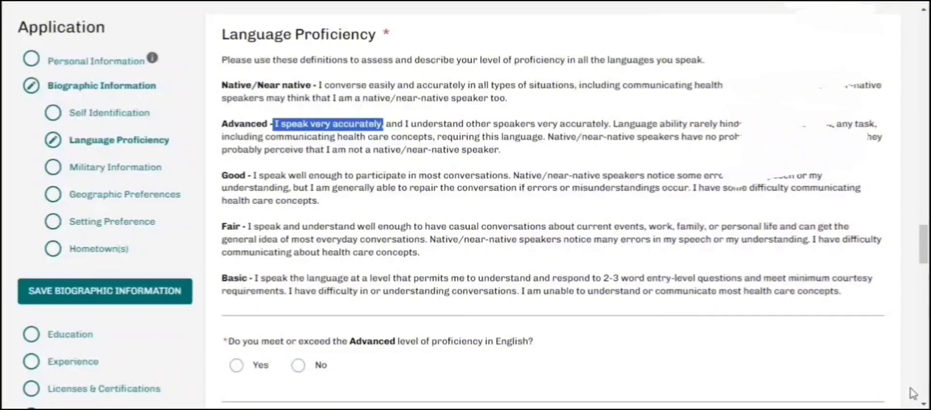
# Answer Yes to meeting or exceeding the Advanced level of proficiency in English
pyautogui.scroll(-2, 923, 402)
pyautogui.scroll(-7, 922, 402)
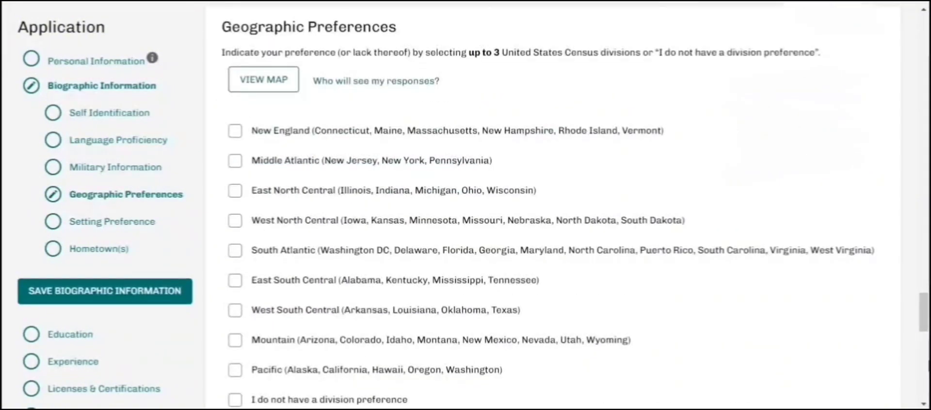
pyautogui.scroll(6, 552, 242)
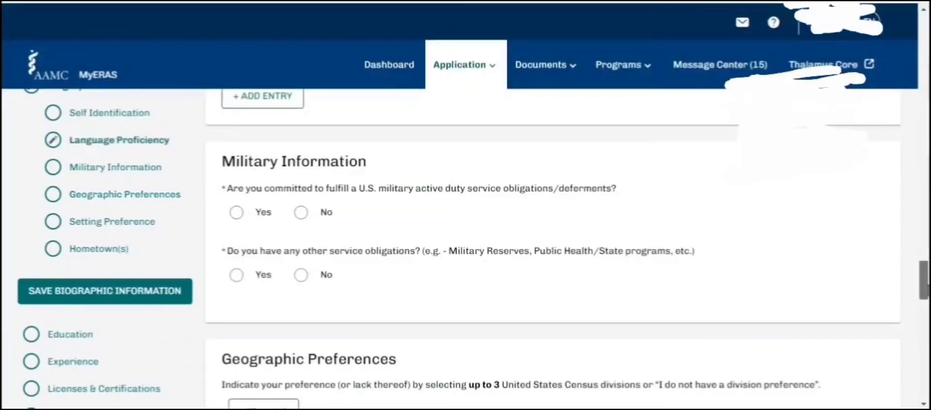
pyautogui.scroll(-3, 342, 311)
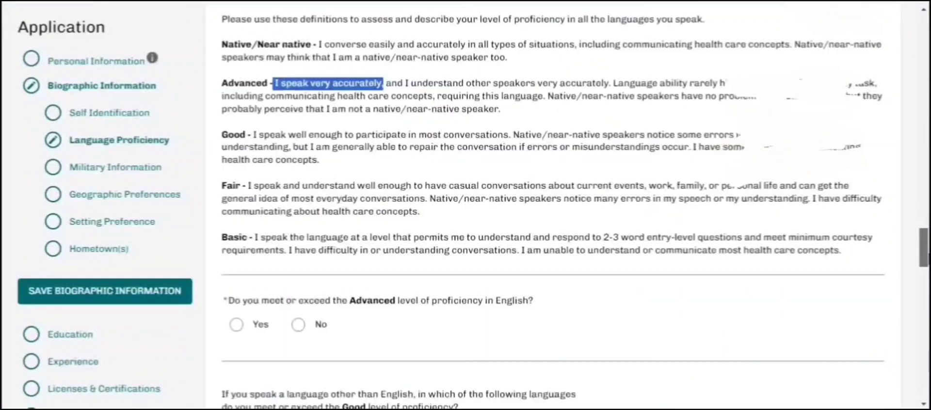
pyautogui.click(298, 276)
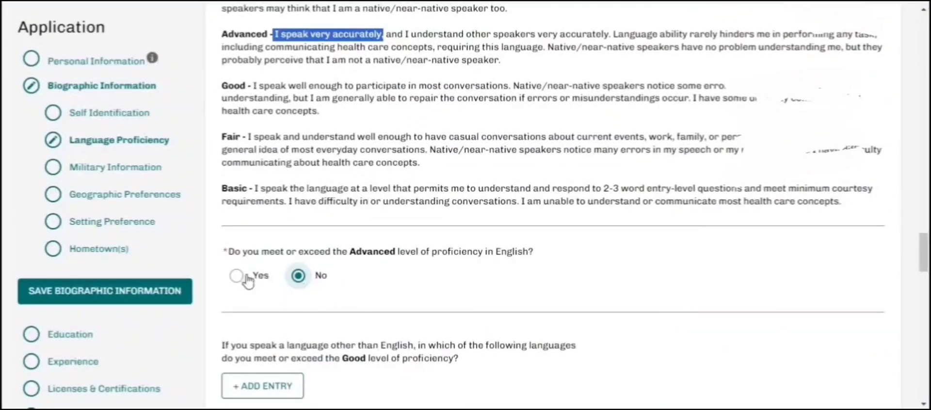
pyautogui.click(235, 277)
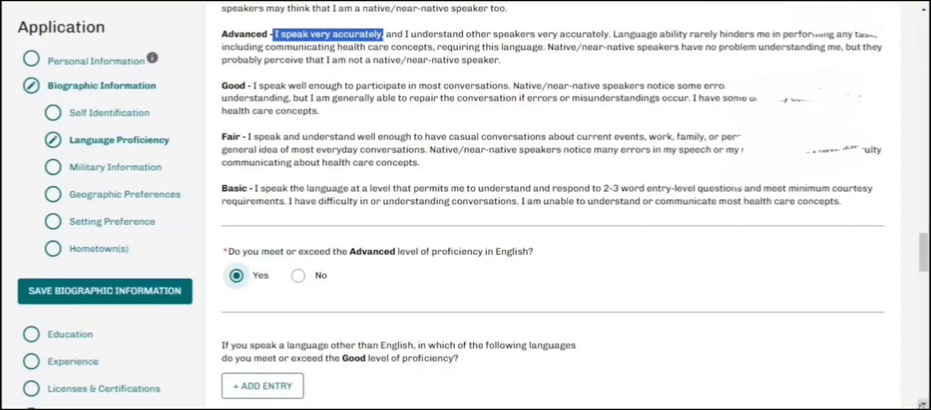
# Review the question on languages other than English and the Military Information questions on service obligations
pyautogui.scroll(-4, 922, 404)
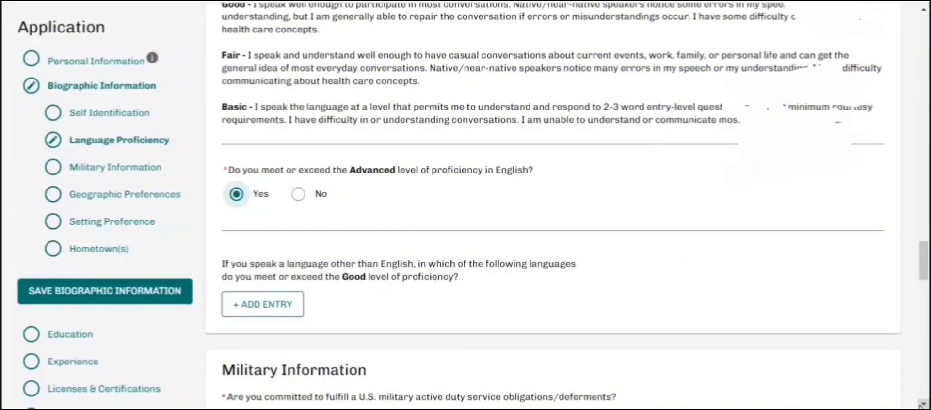
pyautogui.scroll(-3, 553, 206)
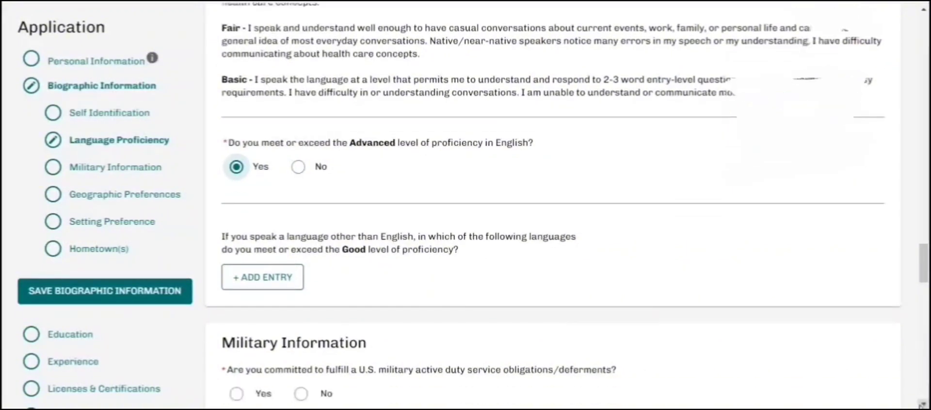
pyautogui.scroll(-2, 540, 295)
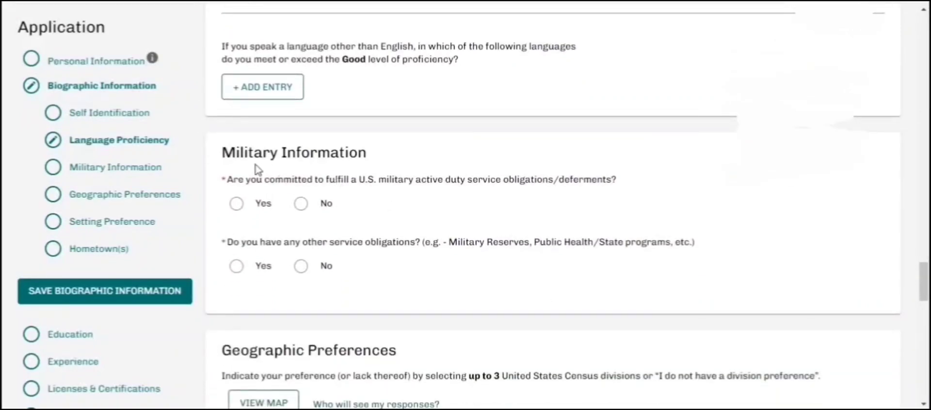
pyautogui.click(236, 204)
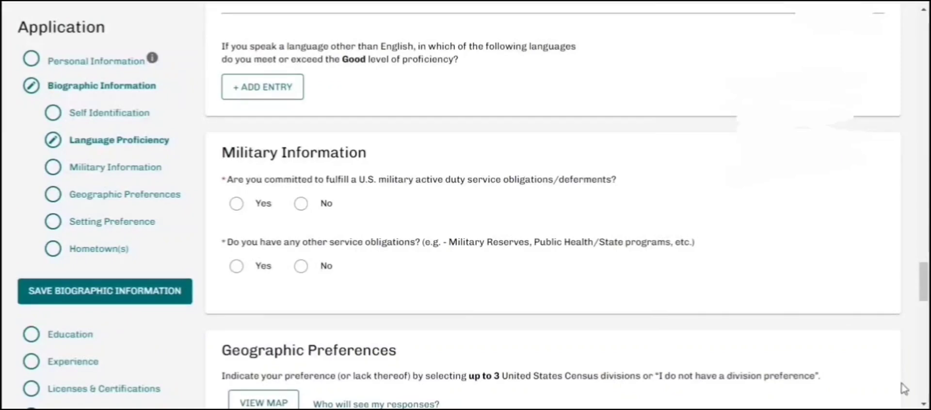
pyautogui.scroll(-3, 924, 402)
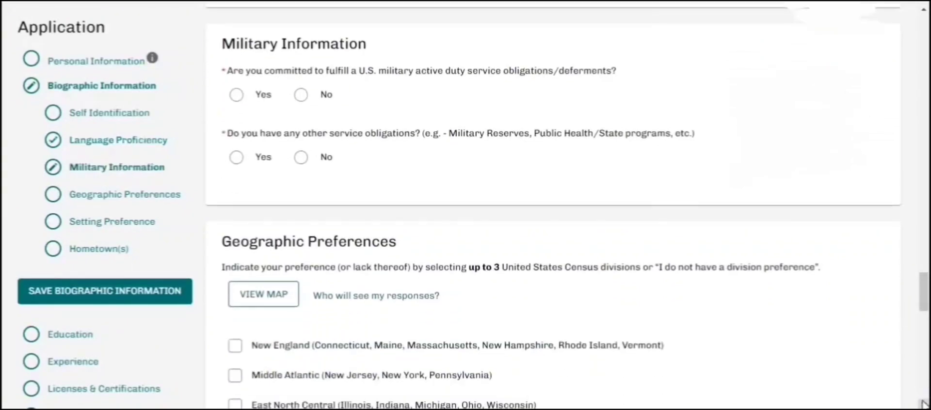
# Read the Geographic Preferences instructions, select "I do not have a division preference" and bring its description field into view
pyautogui.scroll(-4, 923, 403)
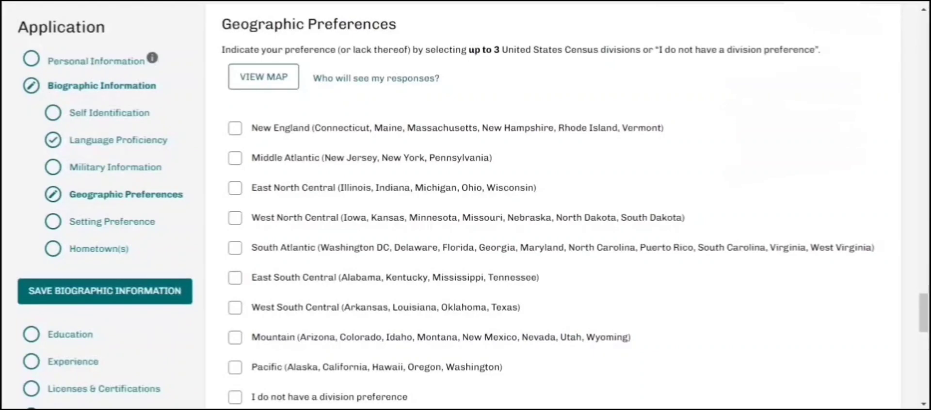
pyautogui.moveTo(475, 50); pyautogui.dragTo(644, 60)
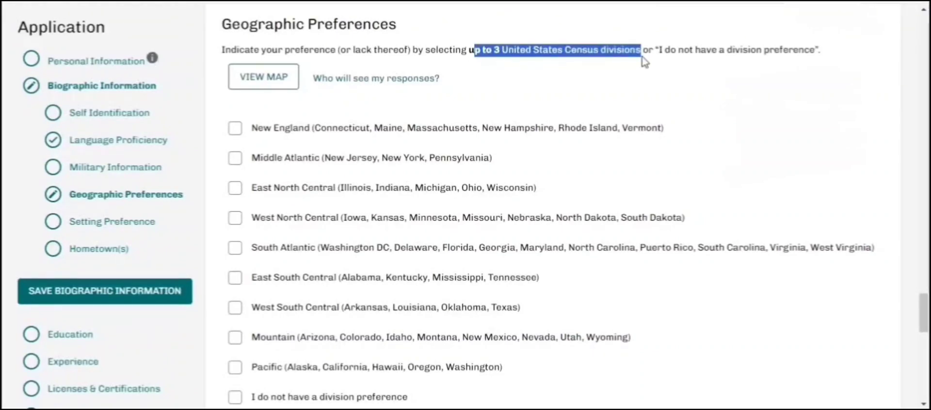
pyautogui.scroll(-4, 925, 402)
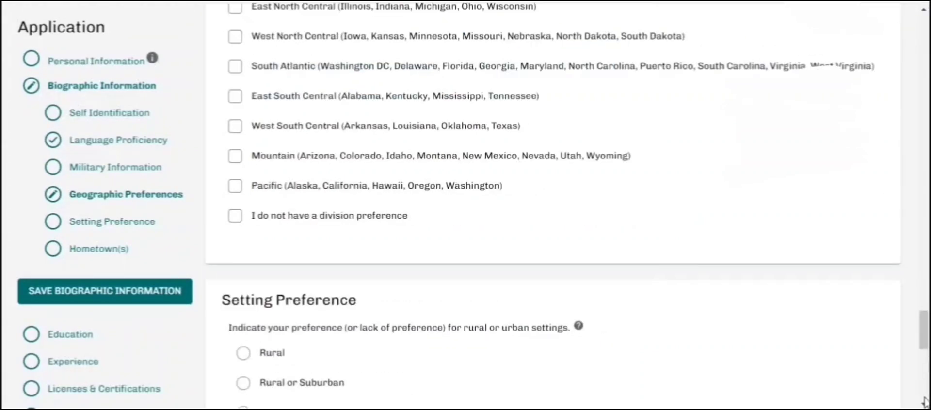
pyautogui.scroll(-10, 925, 403)
pyautogui.moveTo(926, 388); pyautogui.dragTo(925, 325)
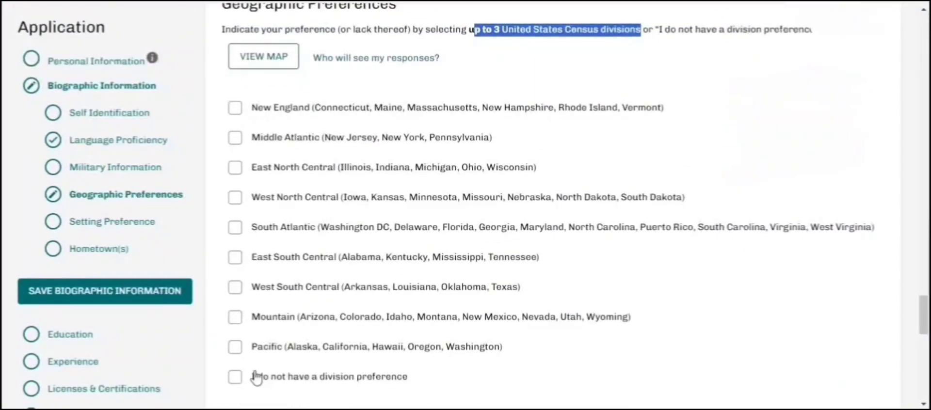
pyautogui.click(235, 377)
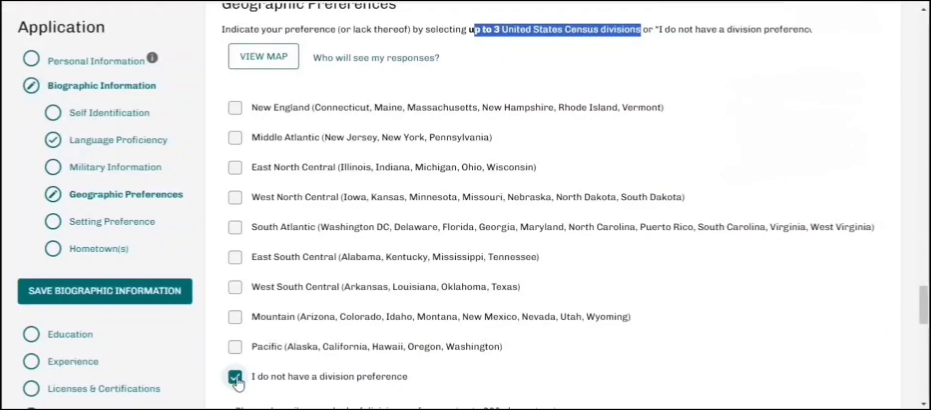
pyautogui.click(924, 405)
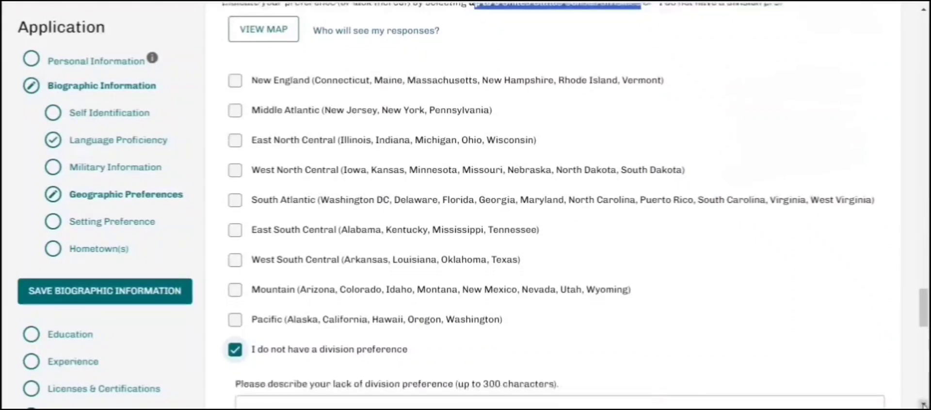
pyautogui.click(923, 406)
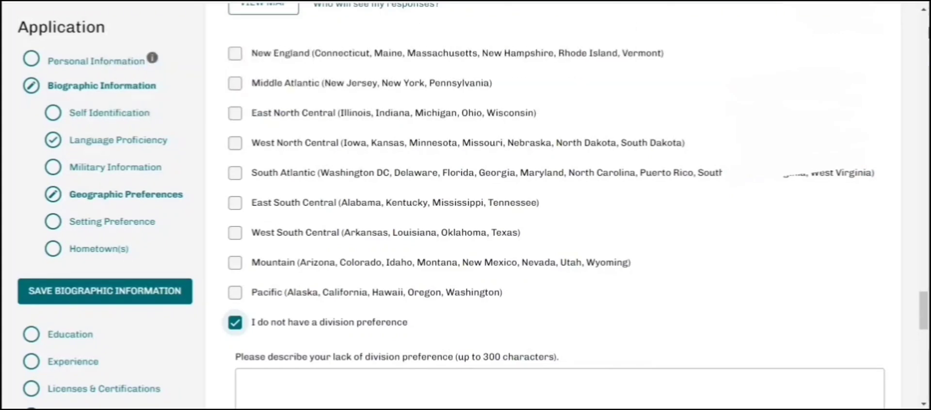
# Look over the census divisions again and examine the Setting Preference options and the hometown entry section
pyautogui.scroll(3, 534, 204)
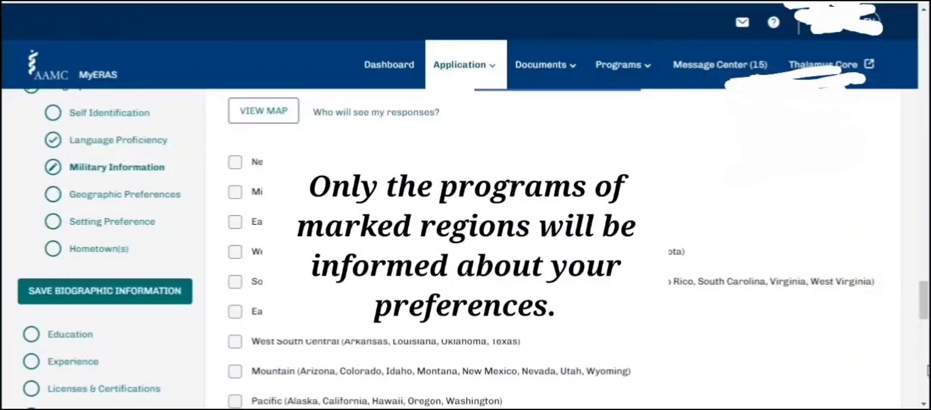
pyautogui.click(924, 403)
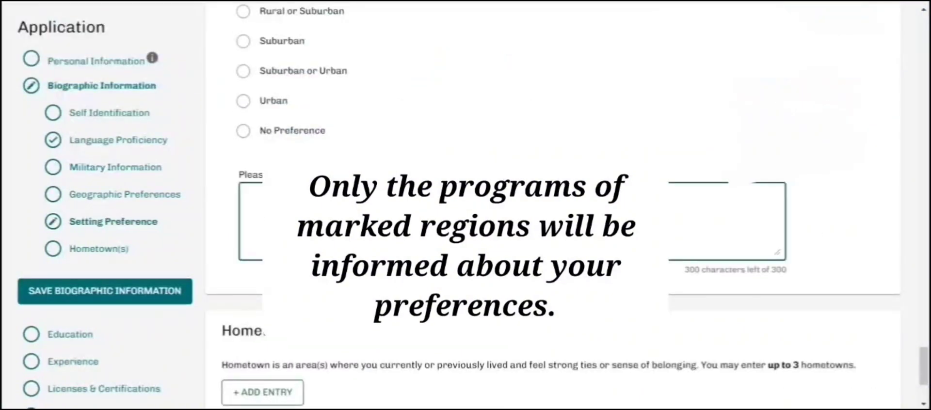
# In Geographic Preferences, clear "I do not have a division preference", select East South Central and highlight its description's character limit
pyautogui.click(924, 339)
pyautogui.scroll(3, 925, 335)
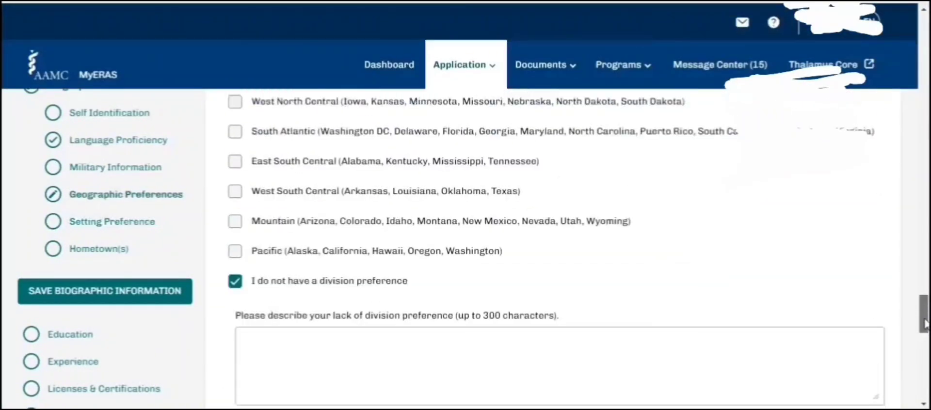
pyautogui.click(235, 280)
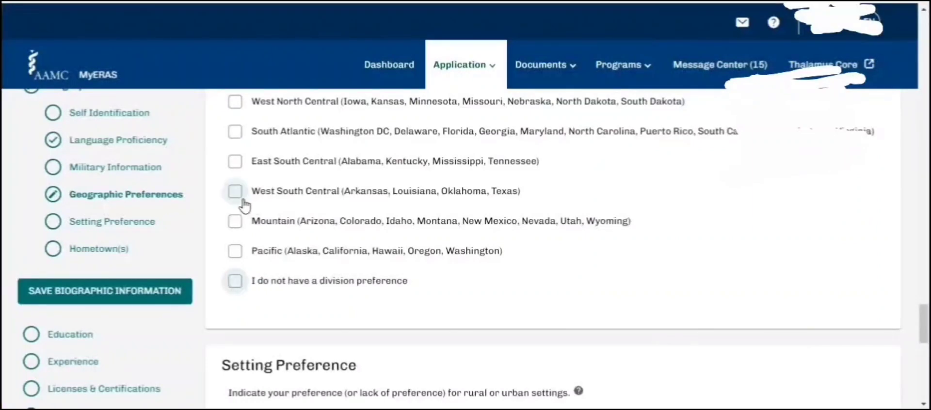
pyautogui.click(235, 162)
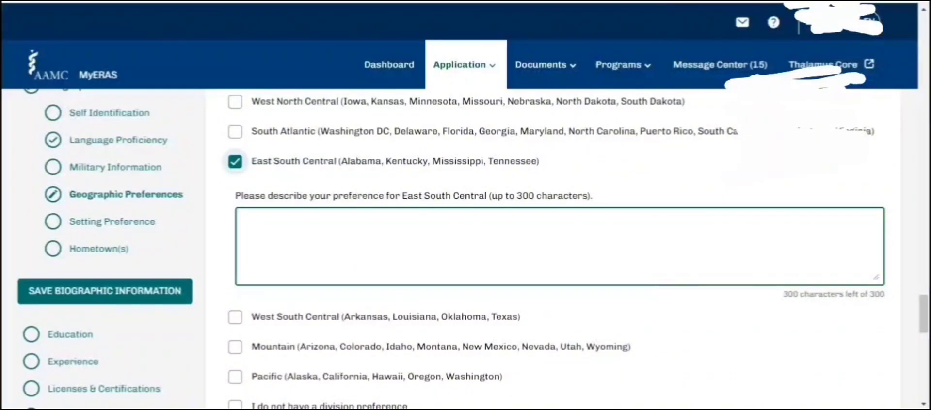
pyautogui.moveTo(517, 196); pyautogui.dragTo(588, 196)
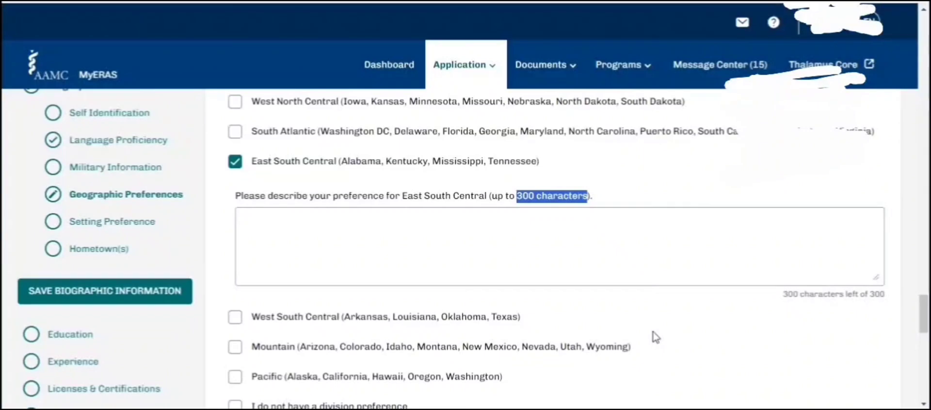
# Examine the Setting Preference options from Rural to No Preference, the question's help hint and the description field
pyautogui.click(924, 404)
pyautogui.scroll(-6, 924, 403)
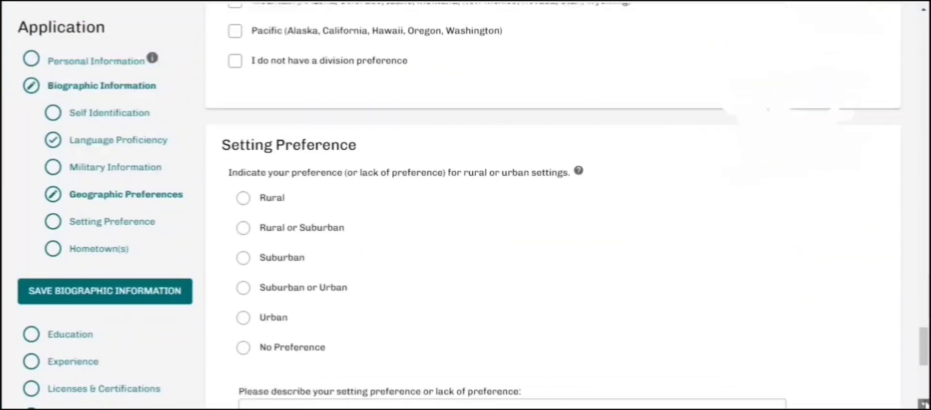
pyautogui.click(924, 404)
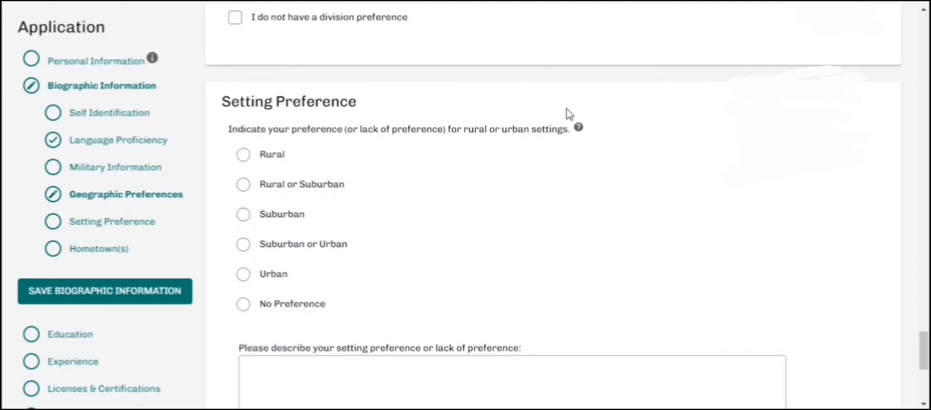
pyautogui.moveTo(581, 131)
pyautogui.click(921, 403)
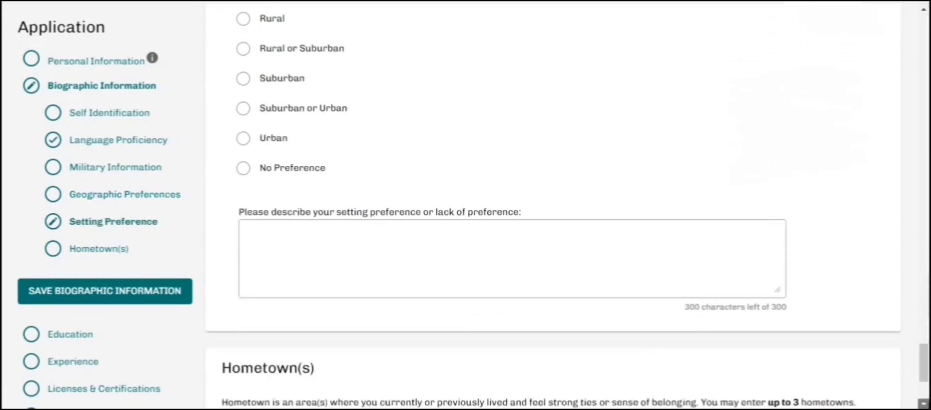
pyautogui.click(923, 404)
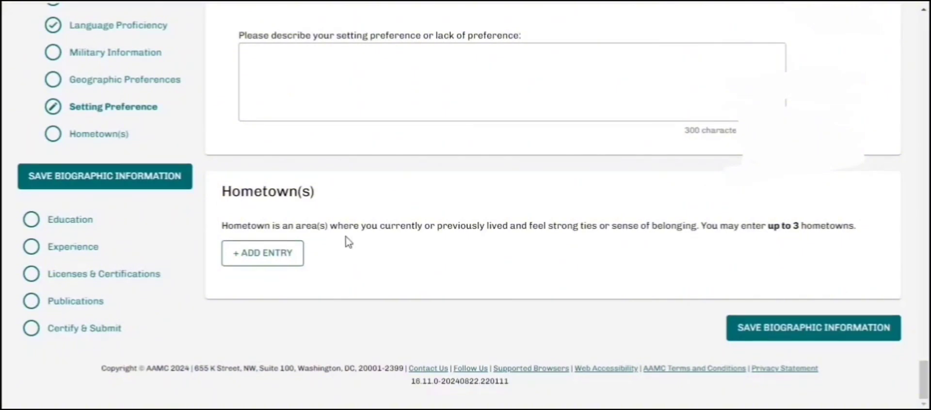
# Read the Hometown(s) instructions and inspect the fields of a new hometown entry, cancelling it without saving
pyautogui.moveTo(222, 226); pyautogui.dragTo(641, 226)
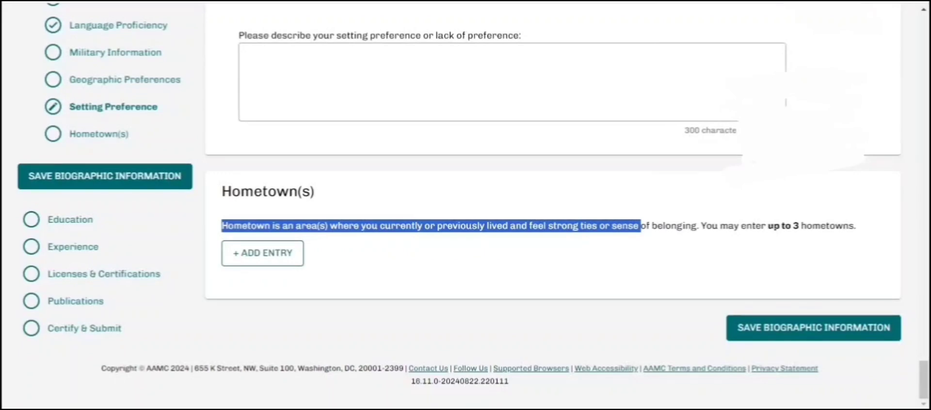
pyautogui.moveTo(768, 226); pyautogui.dragTo(843, 226)
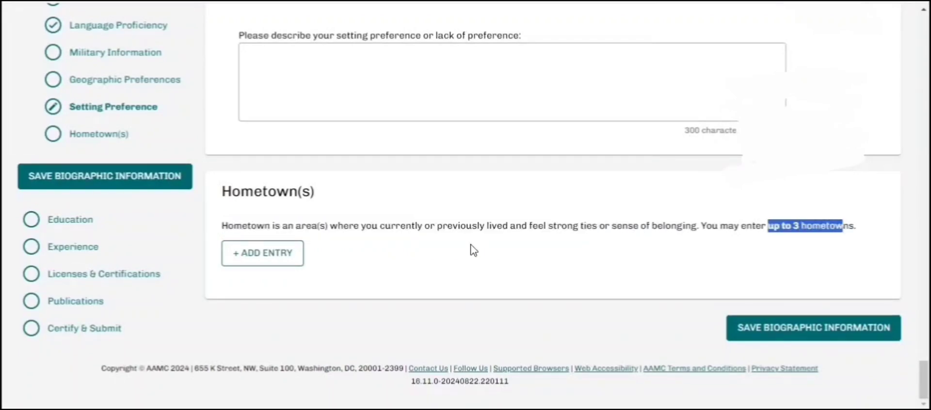
pyautogui.click(277, 255)
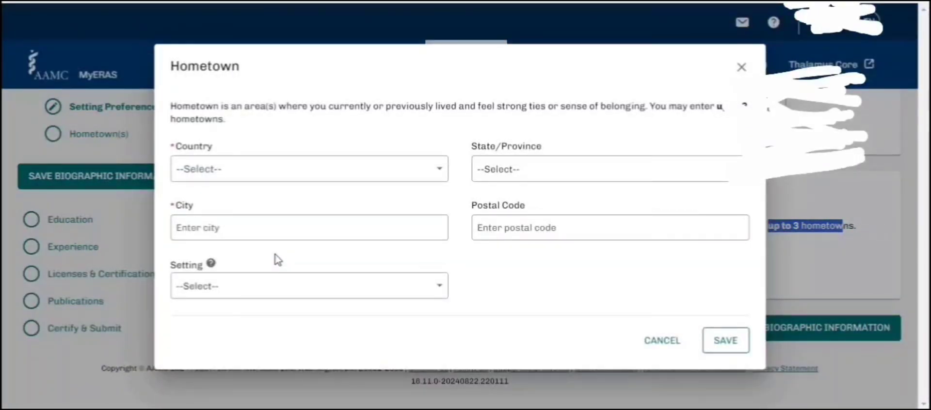
pyautogui.click(670, 340)
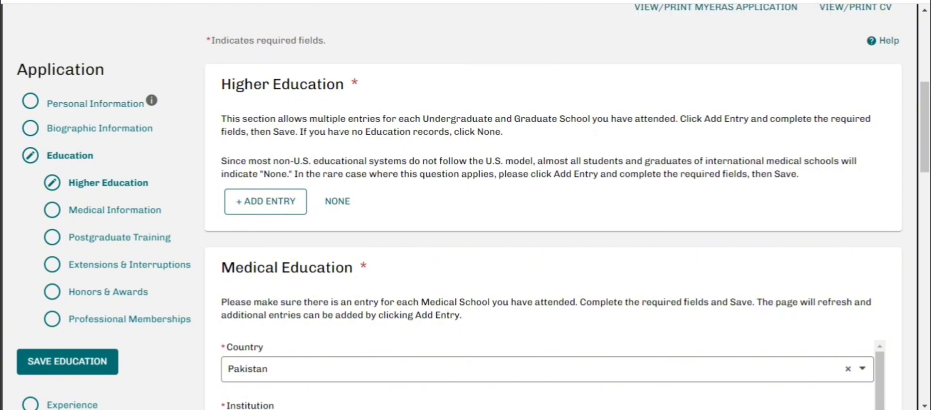
# Read the Higher Education instructions for non-U.S. graduates and record None for Higher Education
pyautogui.moveTo(221, 86); pyautogui.dragTo(344, 86)
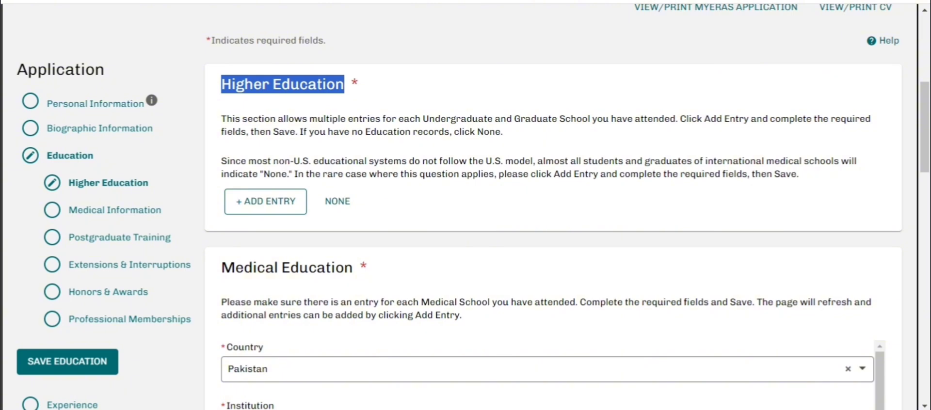
pyautogui.moveTo(273, 161)
pyautogui.mouseDown()
pyautogui.moveTo(772, 162)
pyautogui.moveTo(461, 184)
pyautogui.moveTo(297, 182)
pyautogui.mouseUp()
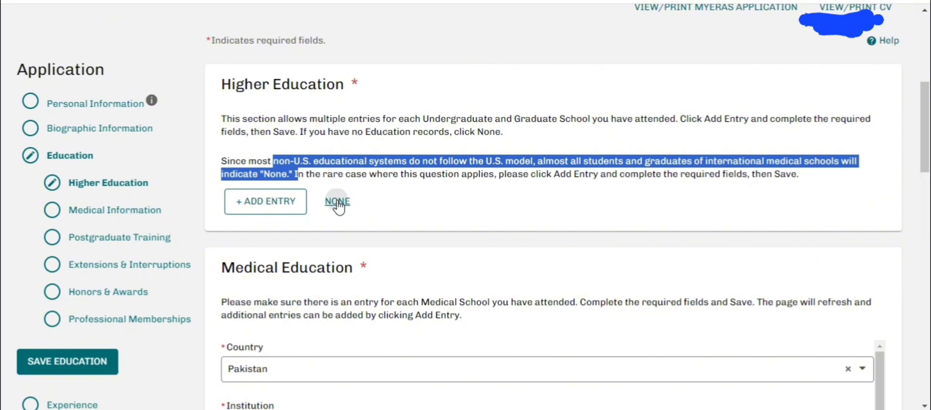
pyautogui.click(337, 201)
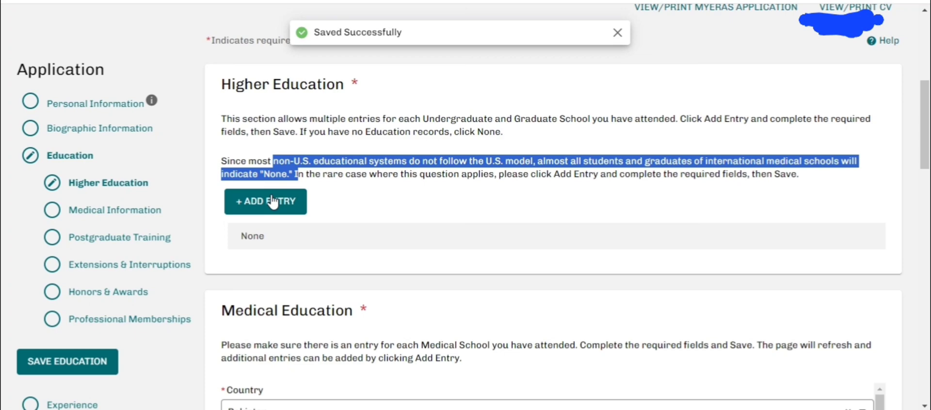
# Start a new Higher Education entry and examine the Country, Education Type and Field(s) of Study options without choosing any
pyautogui.click(273, 202)
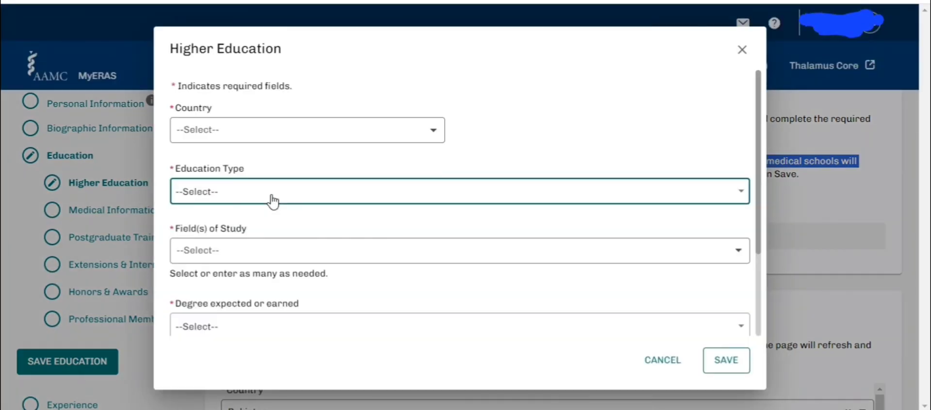
pyautogui.click(257, 130)
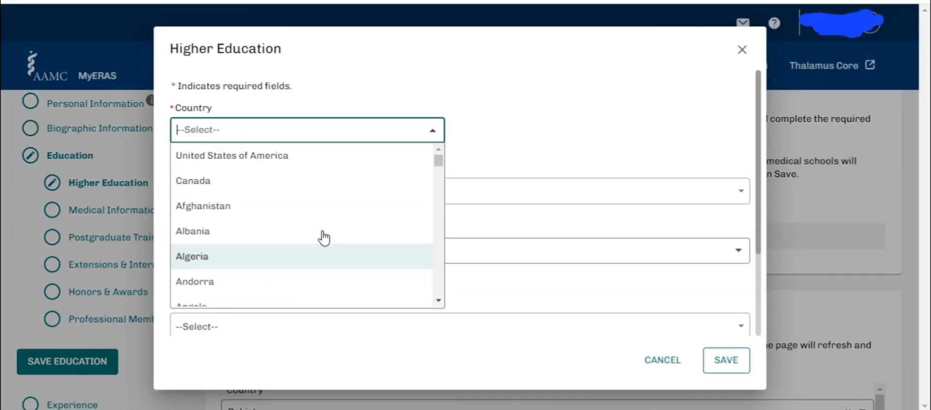
pyautogui.click(515, 153)
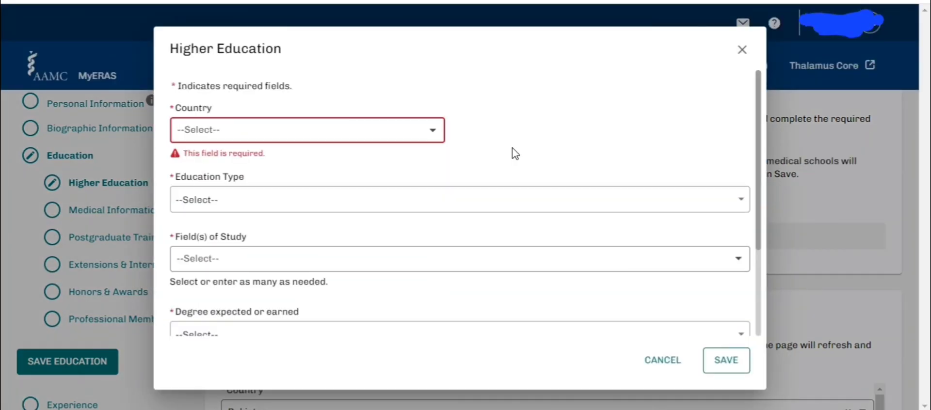
pyautogui.click(349, 208)
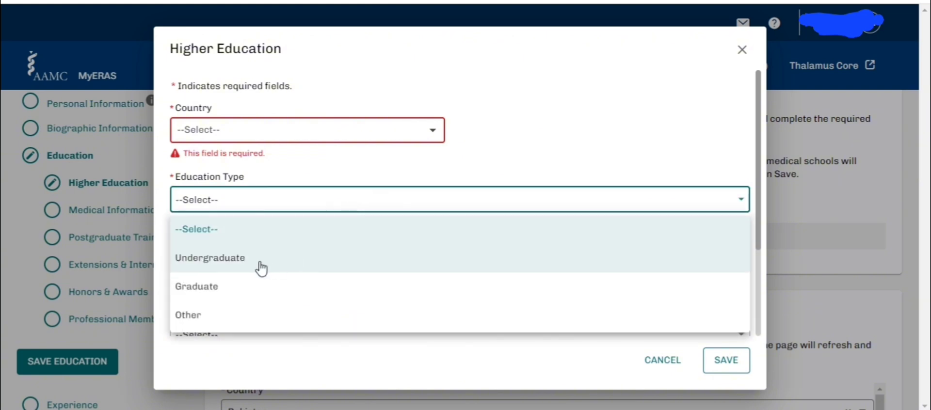
pyautogui.click(537, 121)
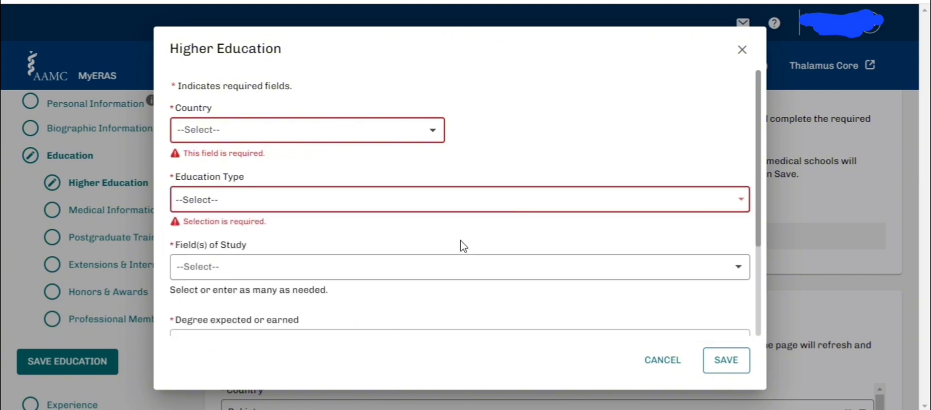
pyautogui.click(446, 274)
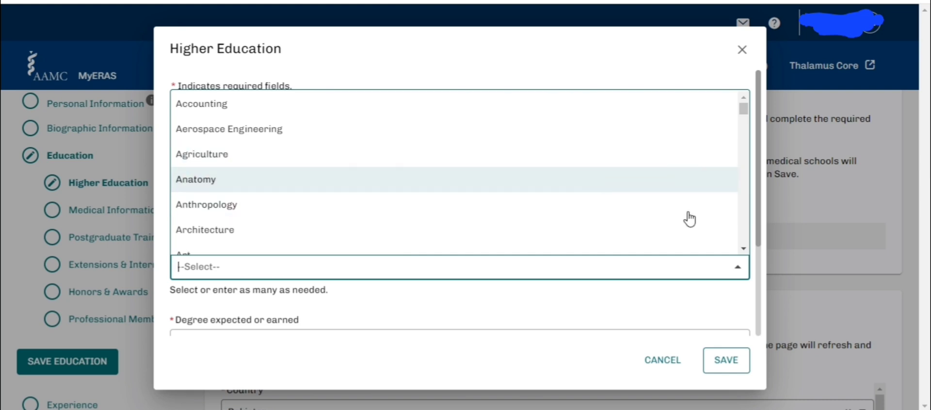
pyautogui.click(641, 72)
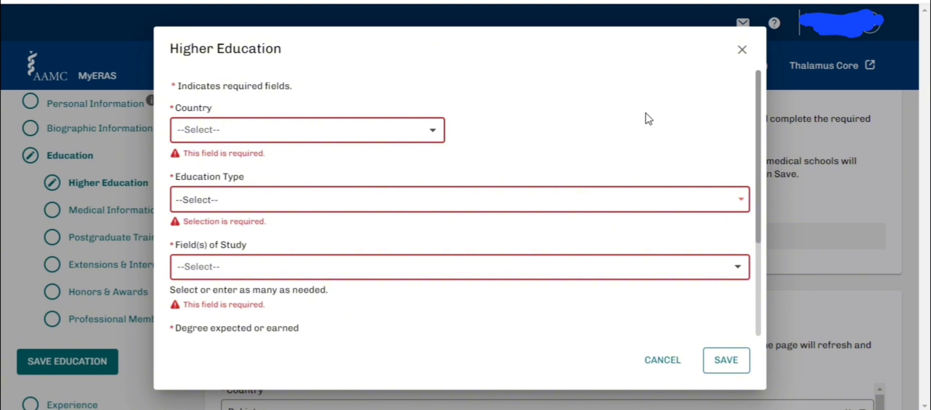
# Examine the degree expected or earned options and the Dates of Attendance fields, and cancel the Higher Education entry
pyautogui.moveTo(759, 183); pyautogui.dragTo(760, 276)
pyautogui.click(718, 209)
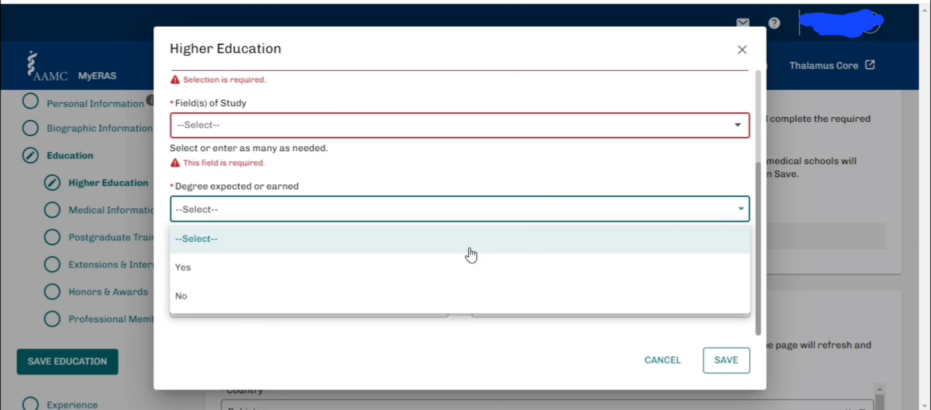
pyautogui.click(761, 201)
pyautogui.scroll(-1, 759, 201)
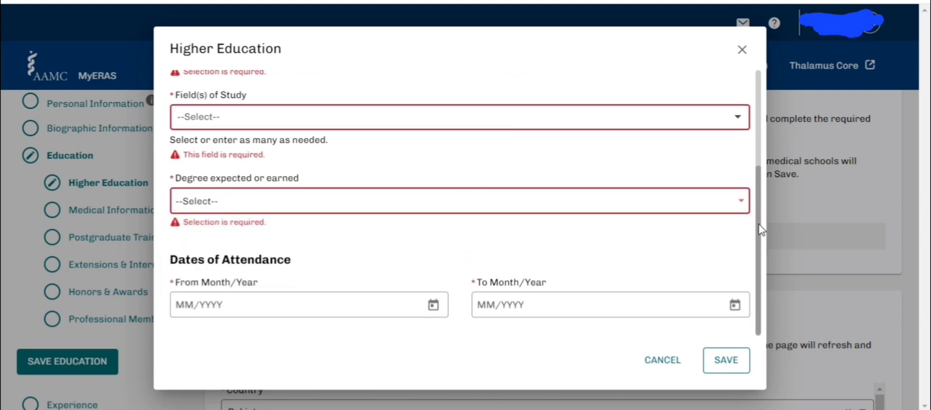
pyautogui.click(230, 300)
pyautogui.click(655, 364)
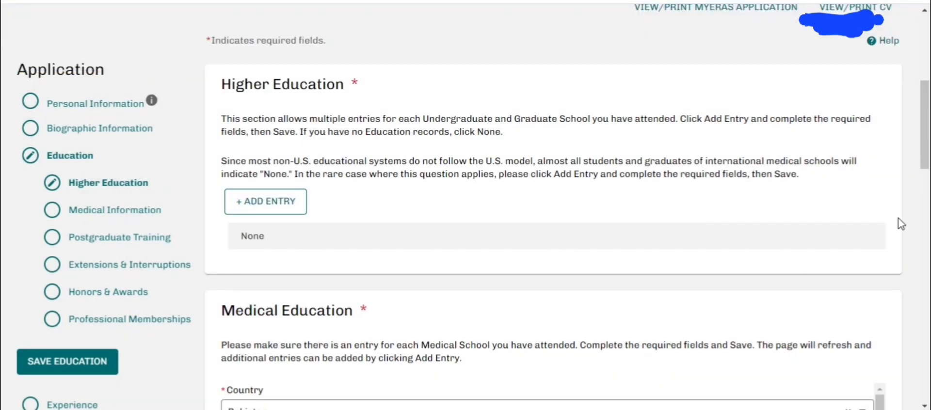
# Review the Country and Institution fields in Medical Education and look through the list of available institutions
pyautogui.scroll(-2, 927, 181)
pyautogui.moveTo(929, 182); pyautogui.dragTo(929, 222)
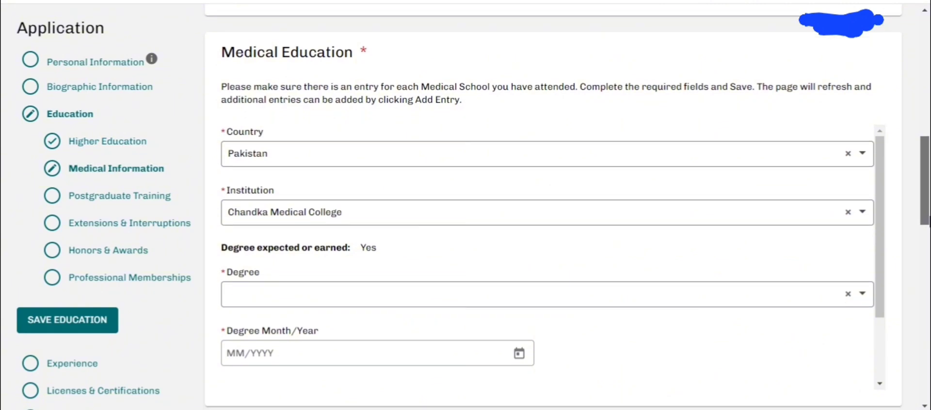
pyautogui.click(362, 150)
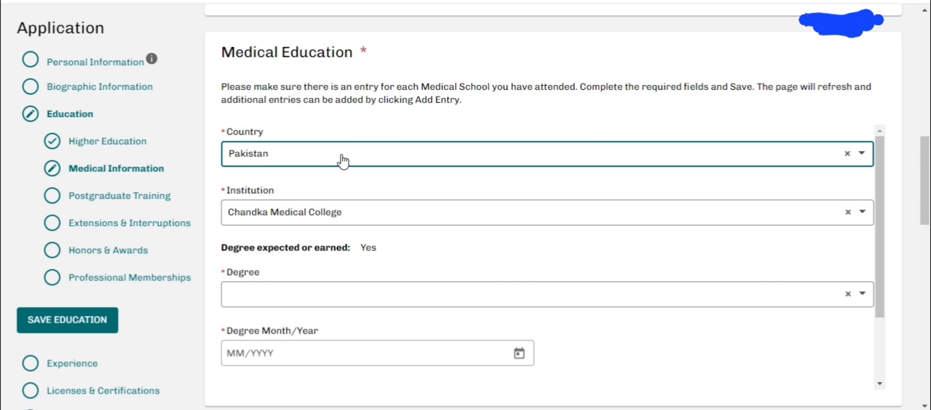
pyautogui.click(416, 210)
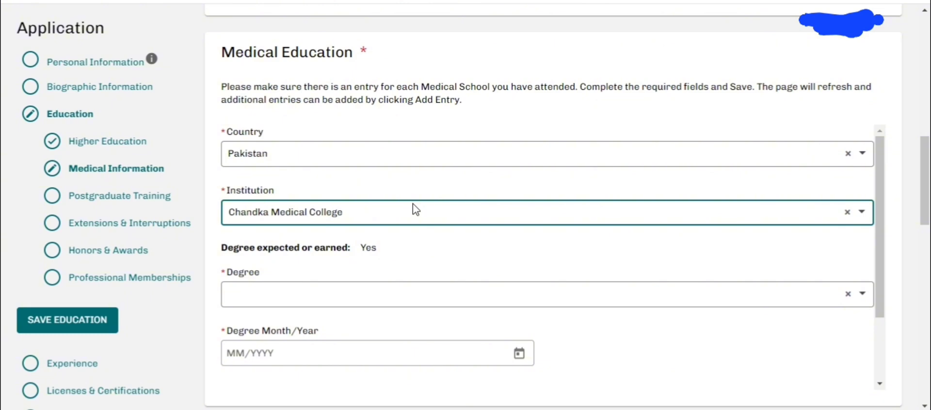
pyautogui.click(863, 213)
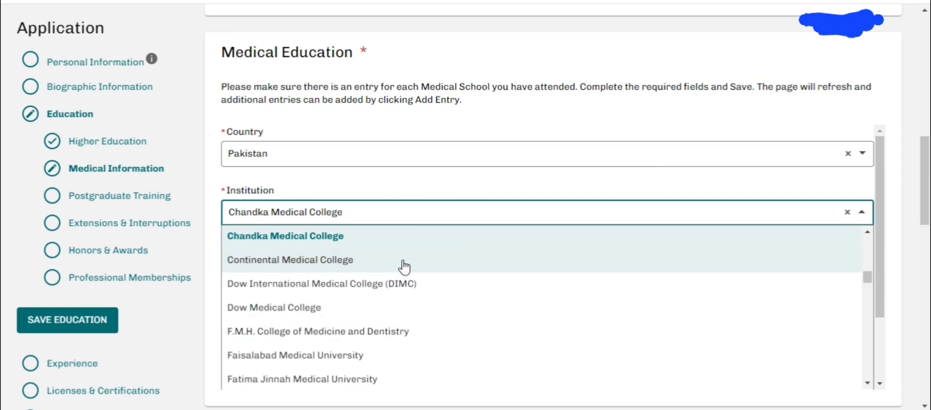
pyautogui.click(866, 194)
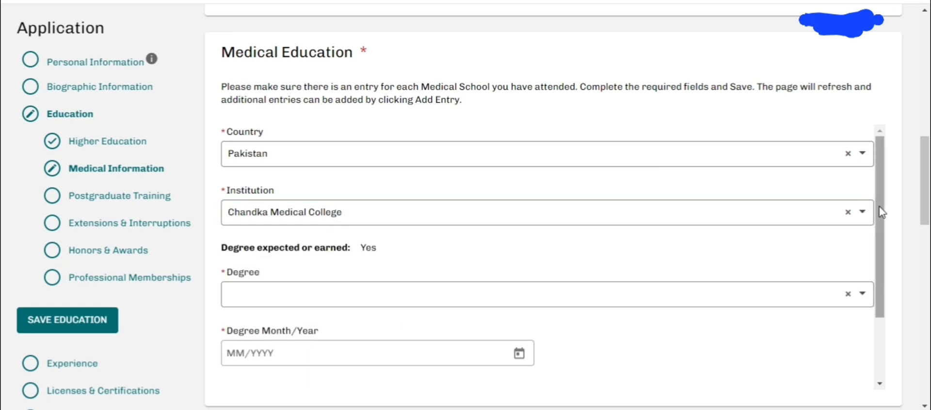
# Look through the available Degree options for the Medical Education entry without choosing one
pyautogui.moveTo(881, 212); pyautogui.dragTo(879, 250)
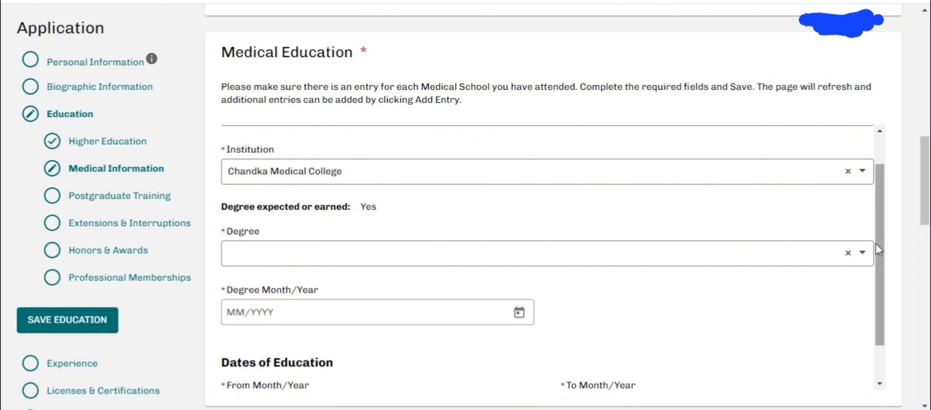
pyautogui.click(862, 256)
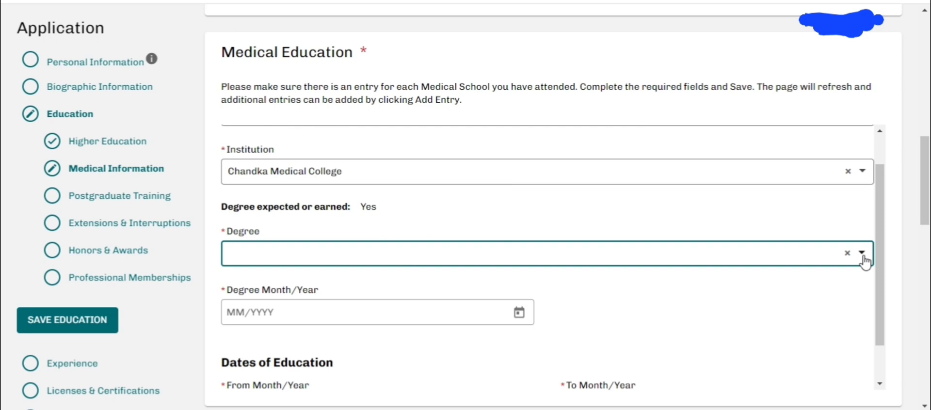
pyautogui.click(863, 260)
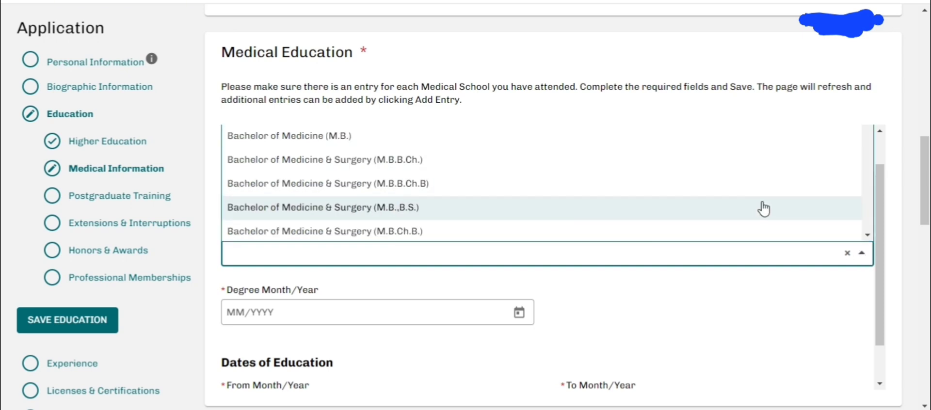
pyautogui.click(868, 235)
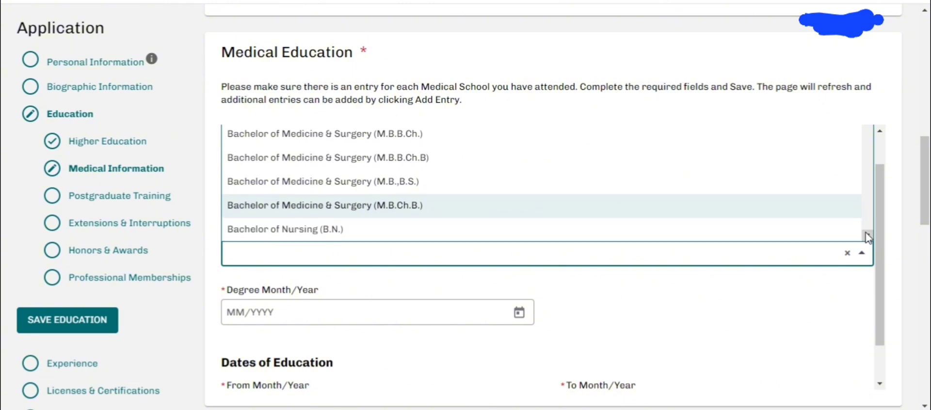
pyautogui.click(867, 236)
pyautogui.click(867, 236)
pyautogui.click(867, 236)
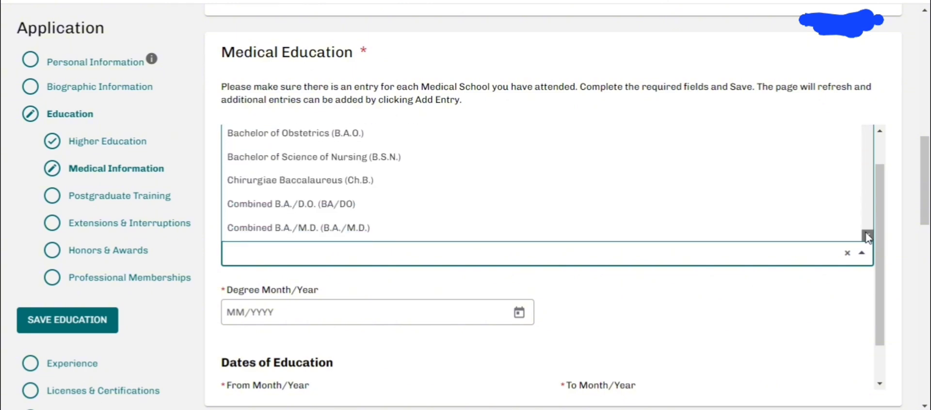
pyautogui.click(868, 236)
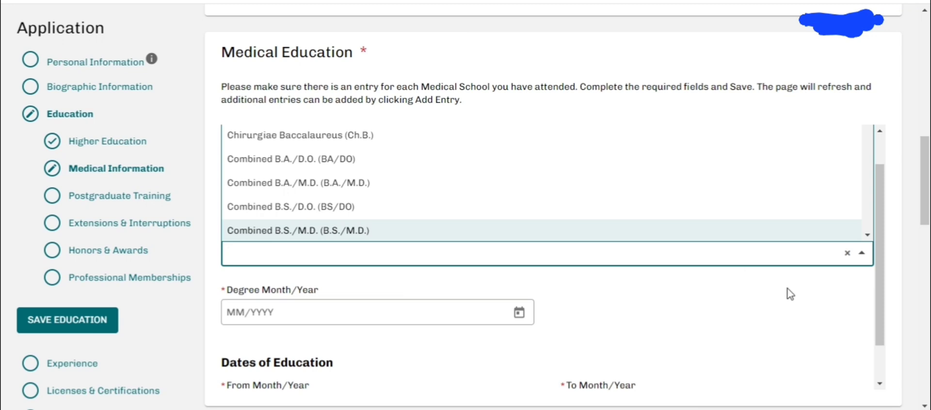
# Review the Degree Month/Year and Dates of Education fields in the Medical Education entry
pyautogui.click(881, 291)
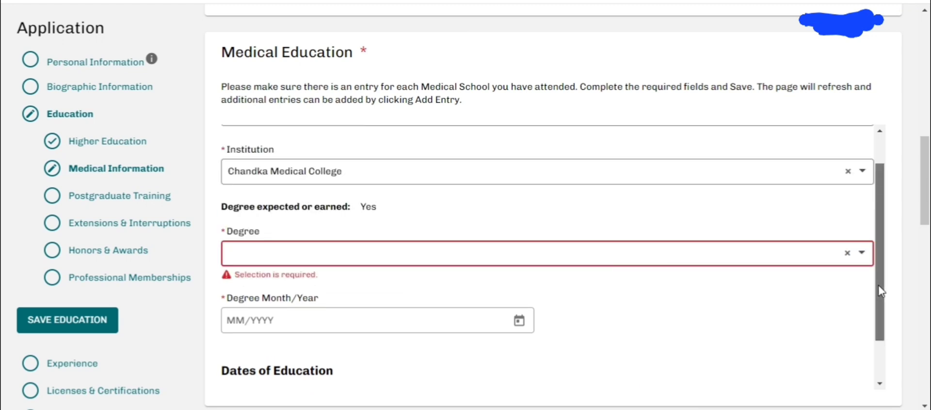
pyautogui.moveTo(881, 291); pyautogui.dragTo(879, 358)
pyautogui.click(368, 360)
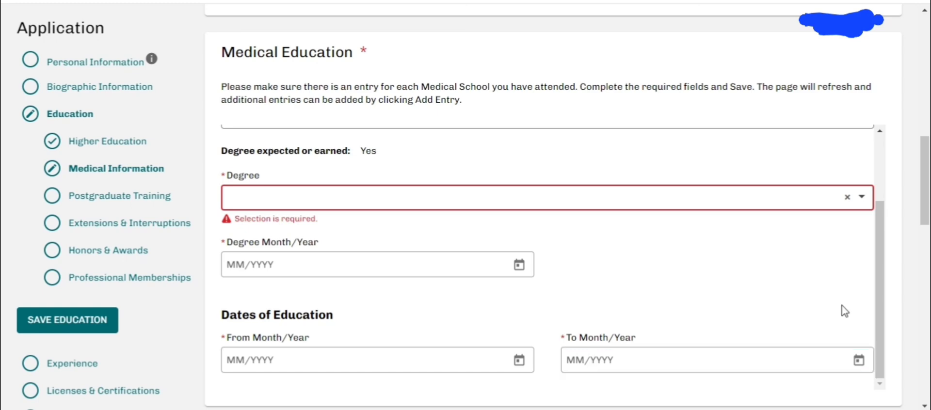
# Read the Postgraduate Training instructions, and start a new entry with ACGME Residency as the type of training
pyautogui.moveTo(925, 216); pyautogui.dragTo(927, 293)
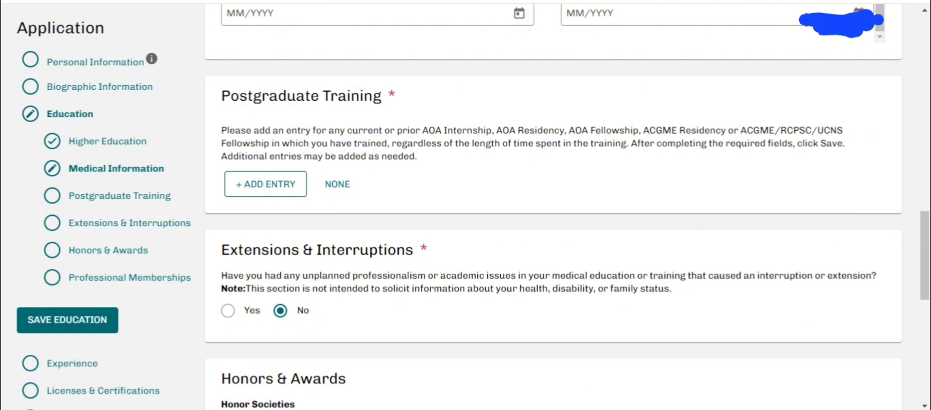
pyautogui.moveTo(515, 130); pyautogui.dragTo(726, 130)
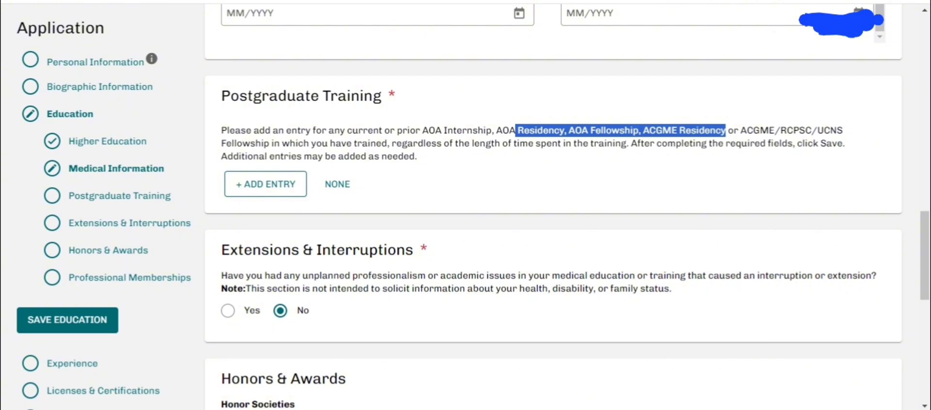
pyautogui.click(297, 186)
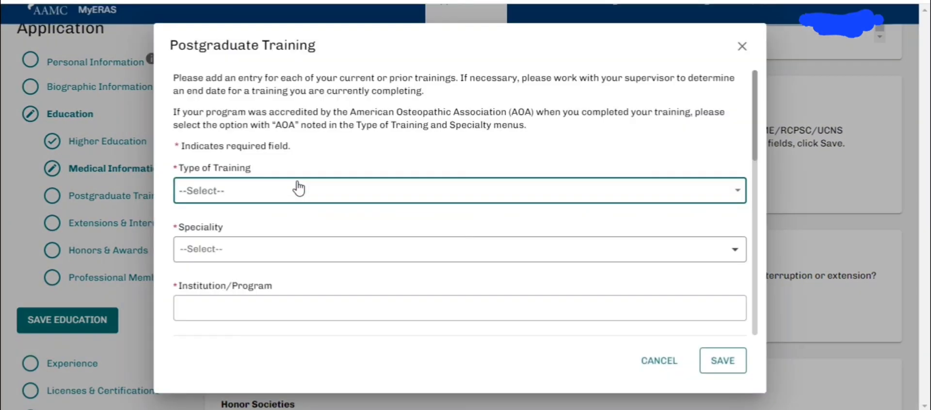
pyautogui.click(339, 194)
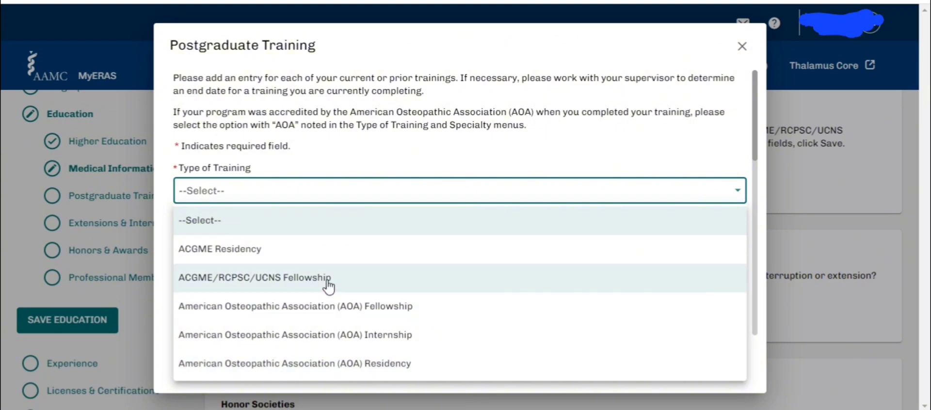
pyautogui.click(755, 161)
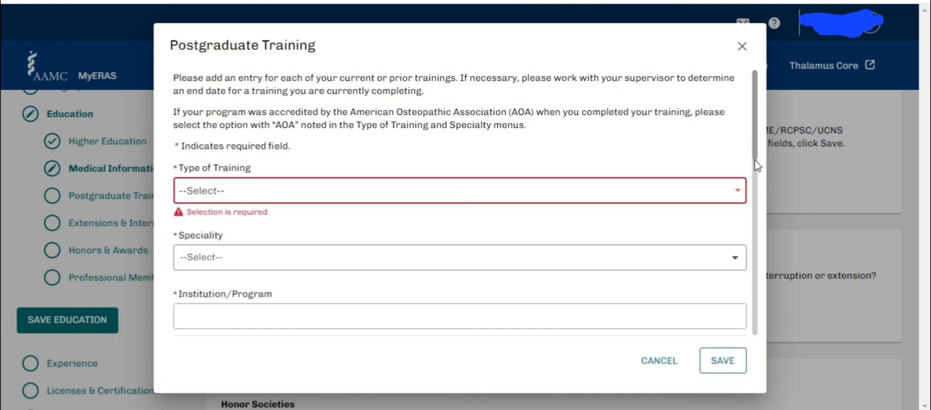
pyautogui.click(701, 199)
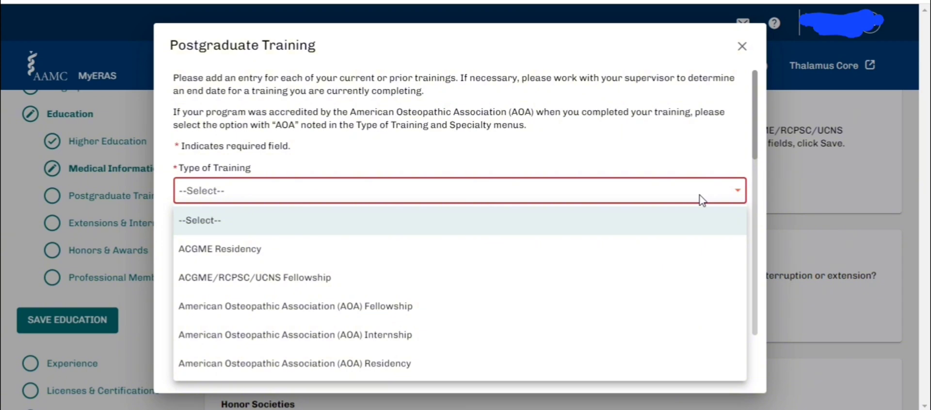
pyautogui.click(385, 248)
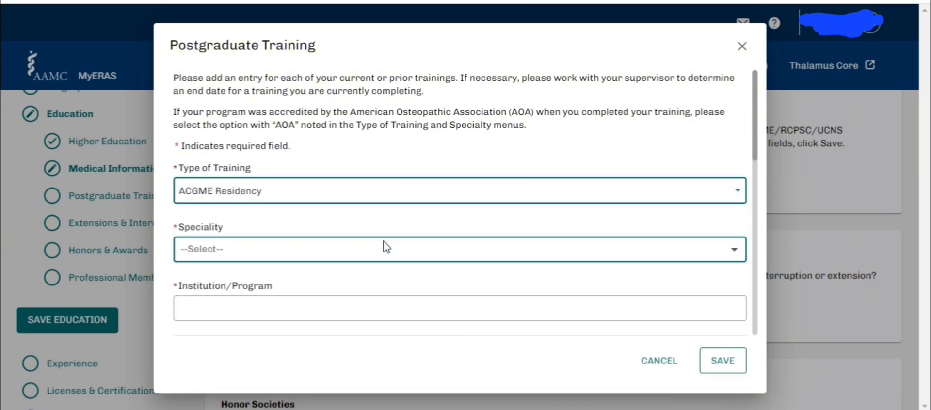
# Examine the Speciality options and the Dates of Residency/Fellowship fields, and cancel the Postgraduate Training entry
pyautogui.click(351, 251)
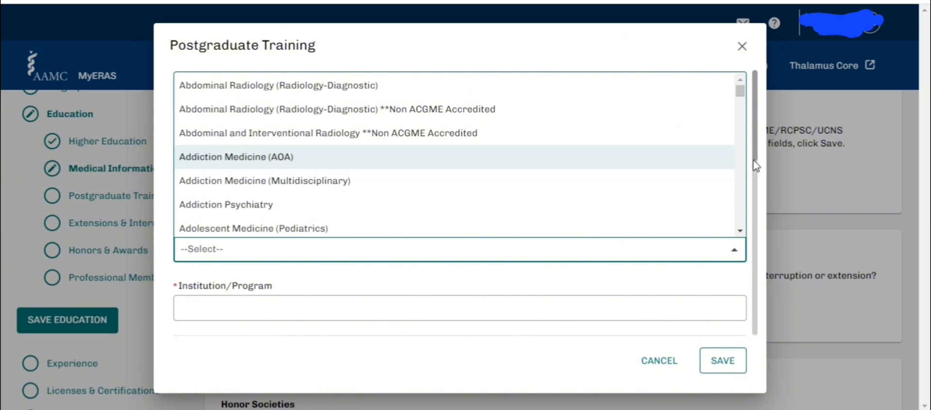
pyautogui.click(657, 306)
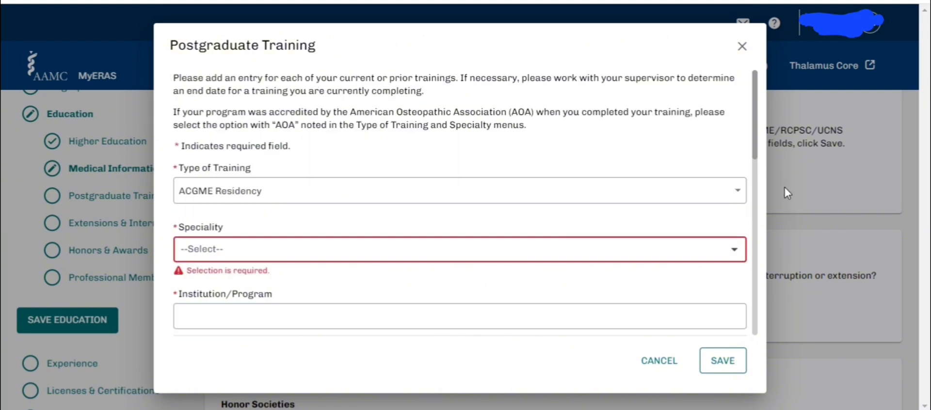
pyautogui.moveTo(754, 149); pyautogui.dragTo(762, 347)
pyautogui.click(319, 306)
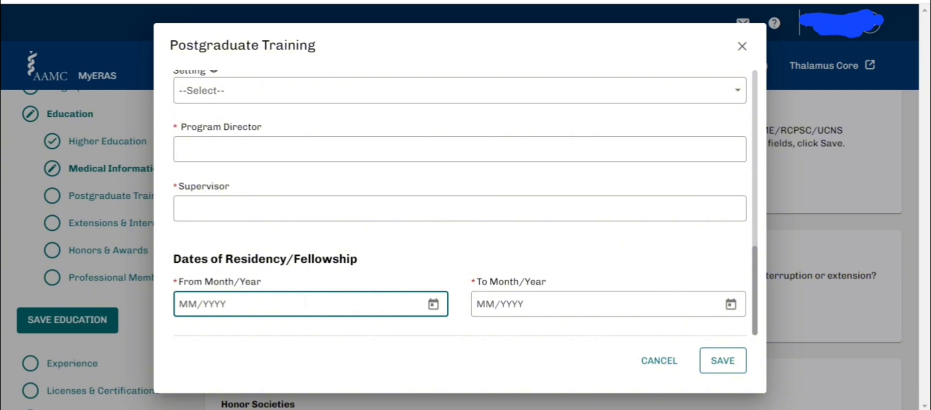
pyautogui.click(494, 304)
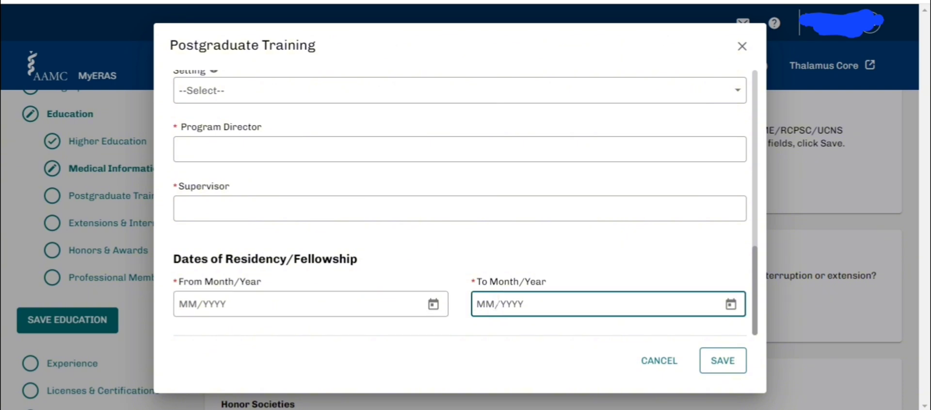
pyautogui.click(570, 328)
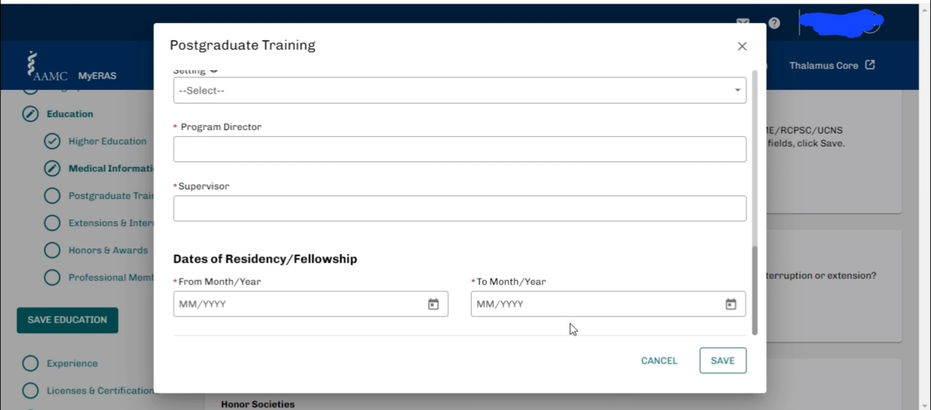
pyautogui.click(636, 359)
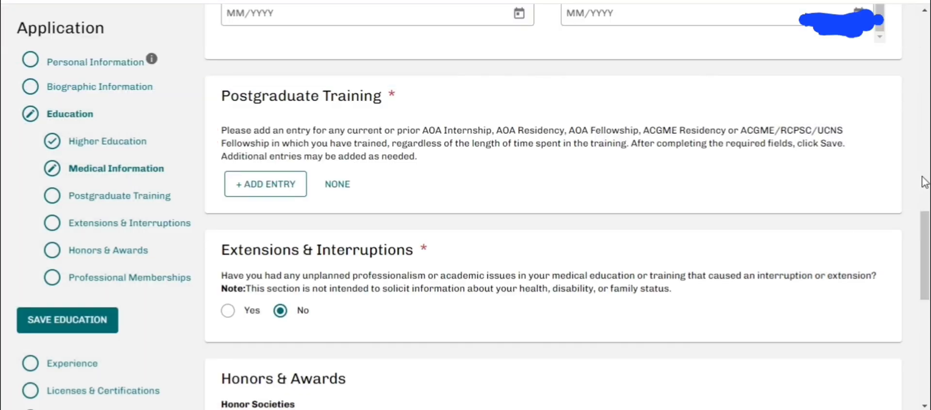
# Read the Extensions & Interruptions question, check the explanation field required for Yes, and set the answer back to No
pyautogui.scroll(-1, 926, 238)
pyautogui.scroll(-2, 925, 264)
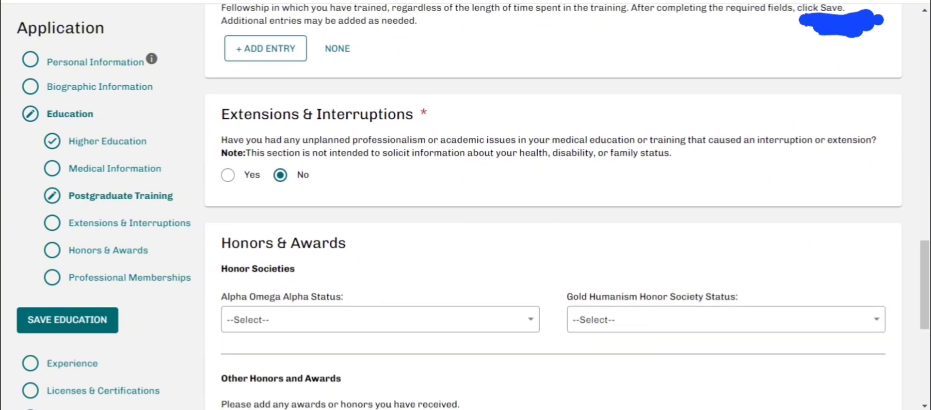
pyautogui.moveTo(302, 139); pyautogui.dragTo(624, 139)
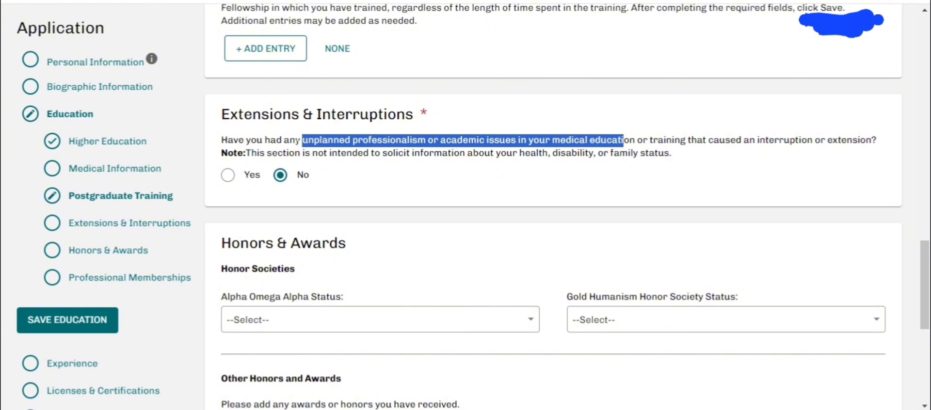
pyautogui.click(228, 175)
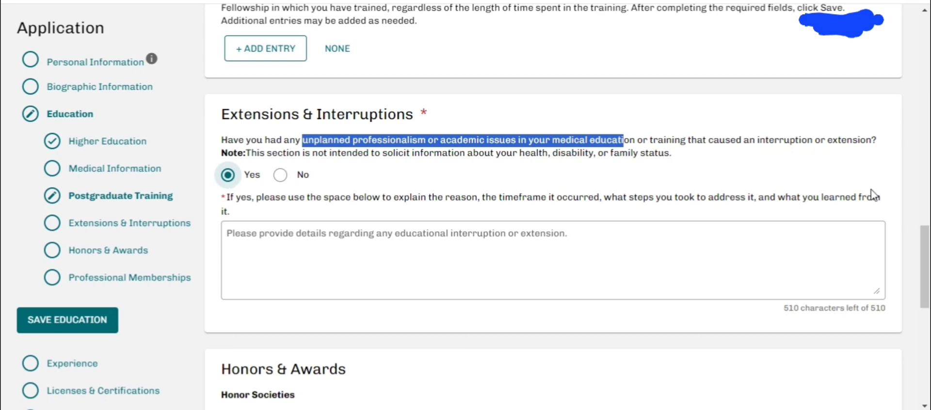
pyautogui.click(280, 175)
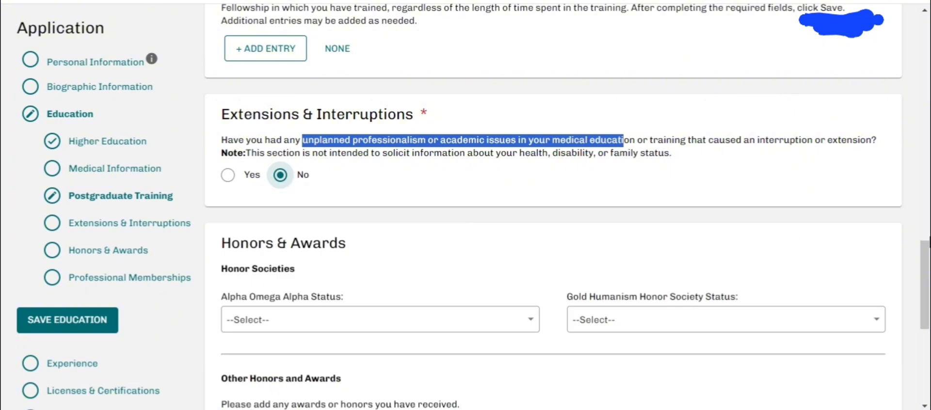
# Set the Alpha Omega Alpha and Gold Humanism Honor Society statuses to no chapter at my school
pyautogui.scroll(-2, 925, 274)
pyautogui.scroll(-3, 927, 275)
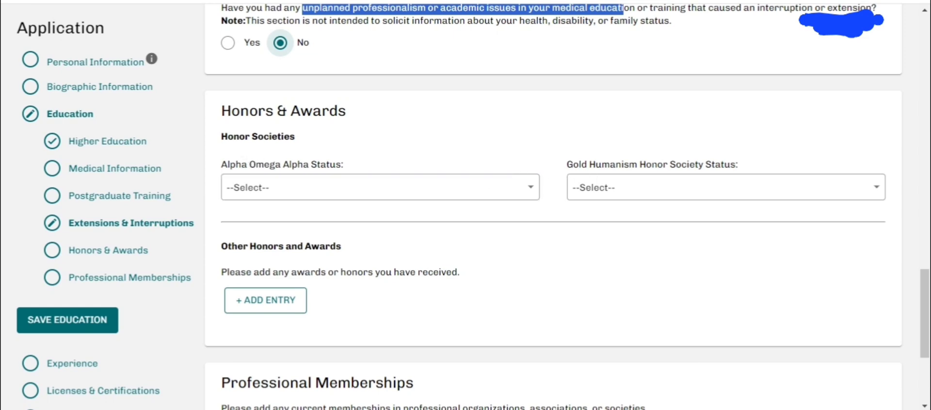
pyautogui.click(529, 187)
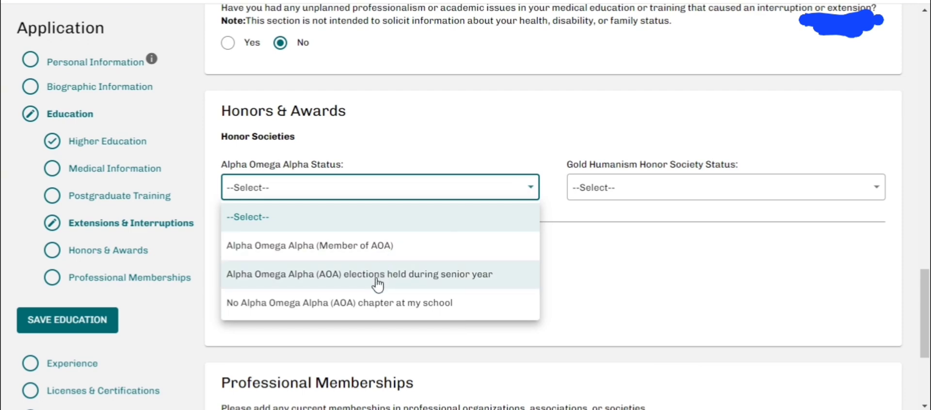
pyautogui.click(328, 303)
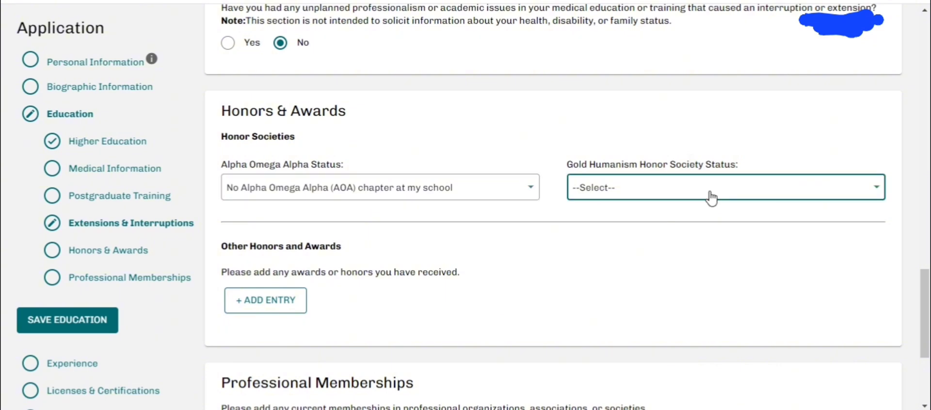
pyautogui.click(710, 195)
pyautogui.click(662, 274)
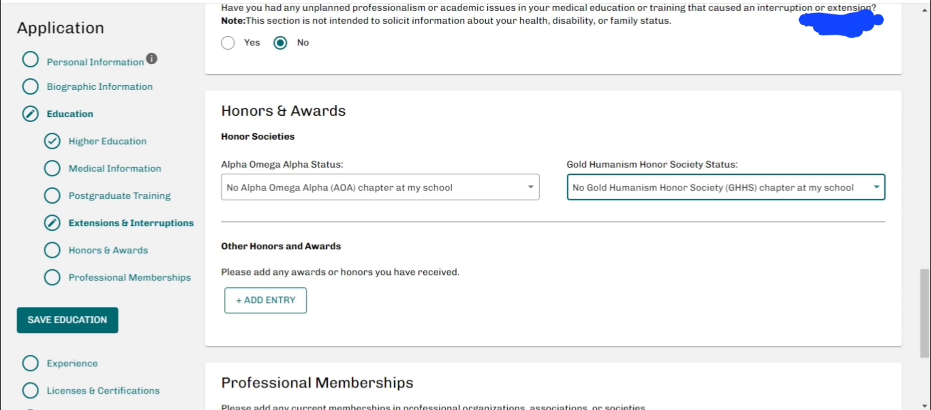
# Start an Other Honors and Awards entry, examine its Honor or Award Type options and required fields, and cancel it
pyautogui.click(293, 306)
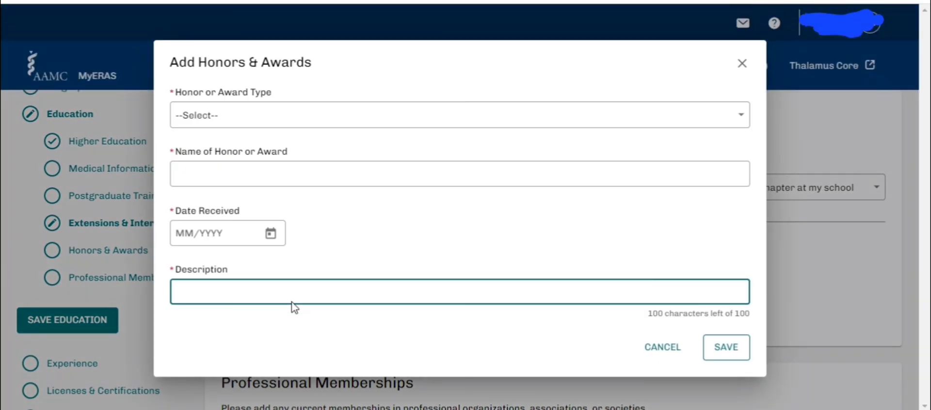
pyautogui.click(385, 130)
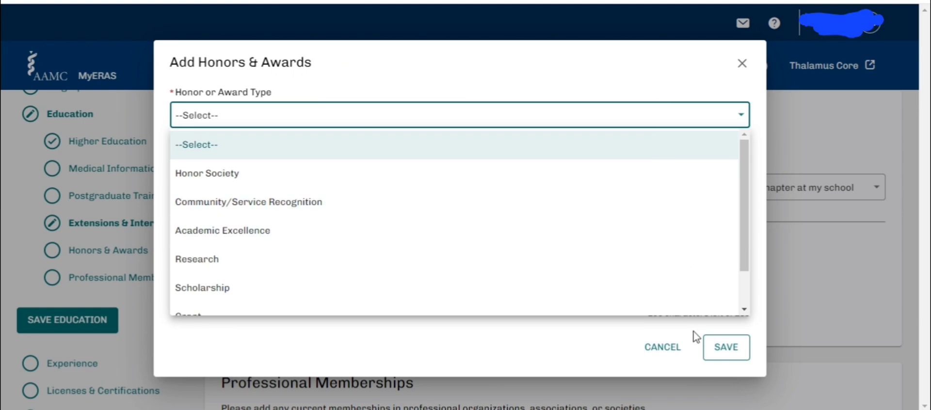
pyautogui.click(663, 70)
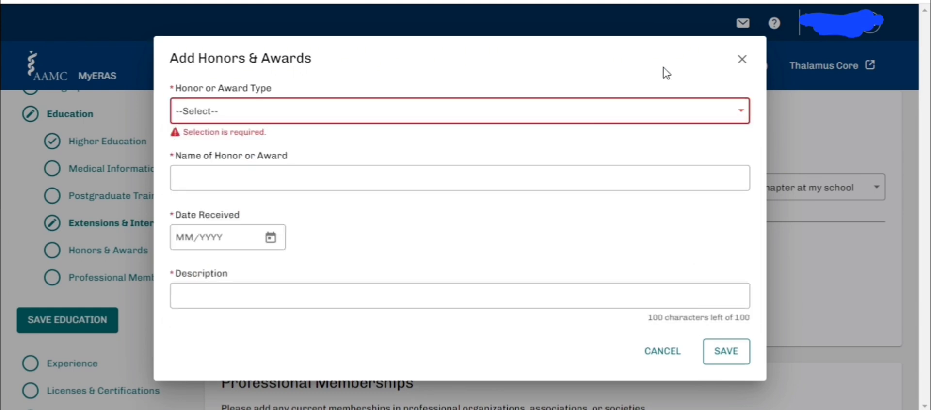
pyautogui.click(463, 175)
pyautogui.click(649, 352)
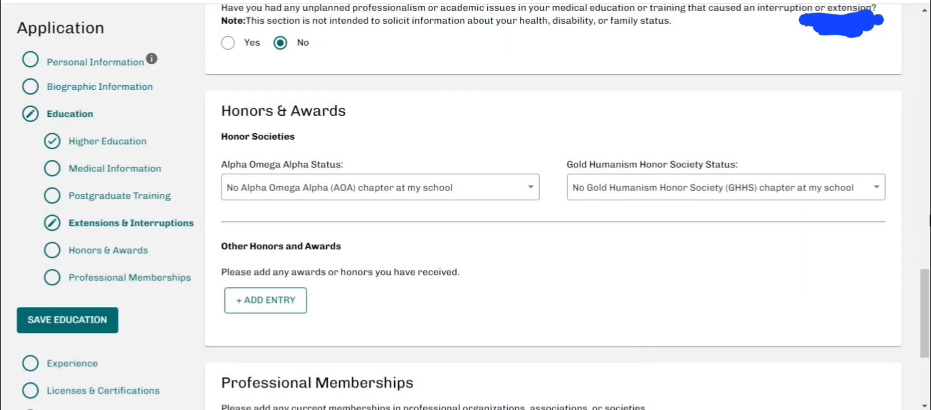
# Read the Professional Memberships instructions, examine the organization name field of a new entry, and close it without saving
pyautogui.moveTo(927, 289); pyautogui.dragTo(927, 316)
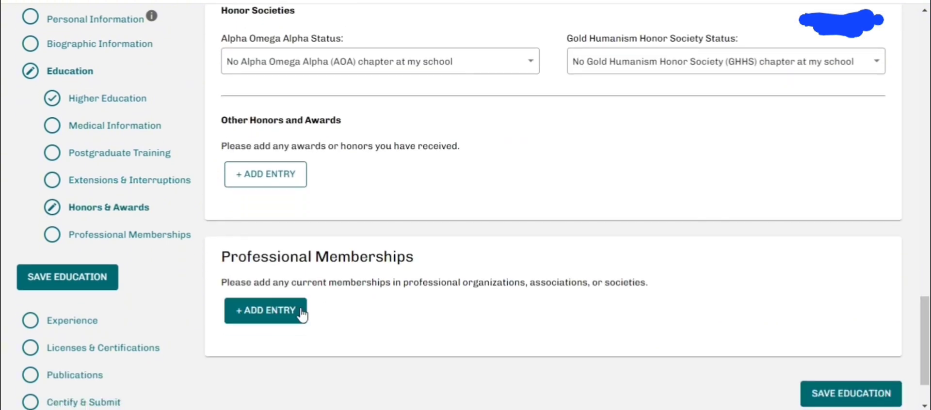
pyautogui.moveTo(291, 282); pyautogui.dragTo(524, 282)
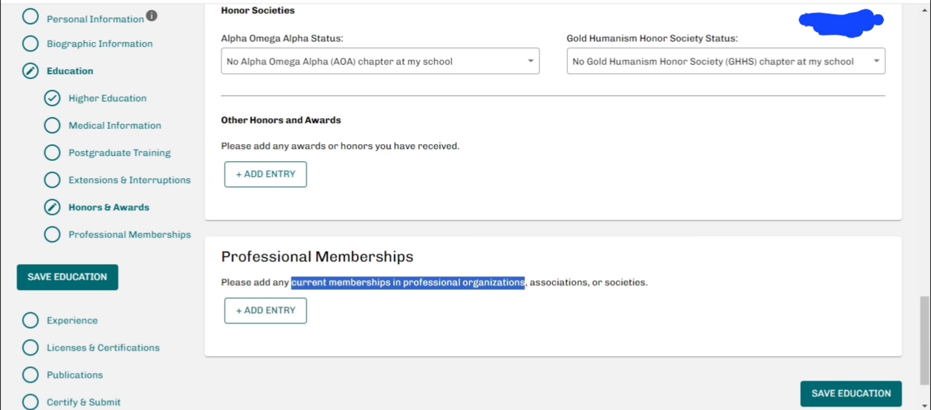
pyautogui.click(301, 306)
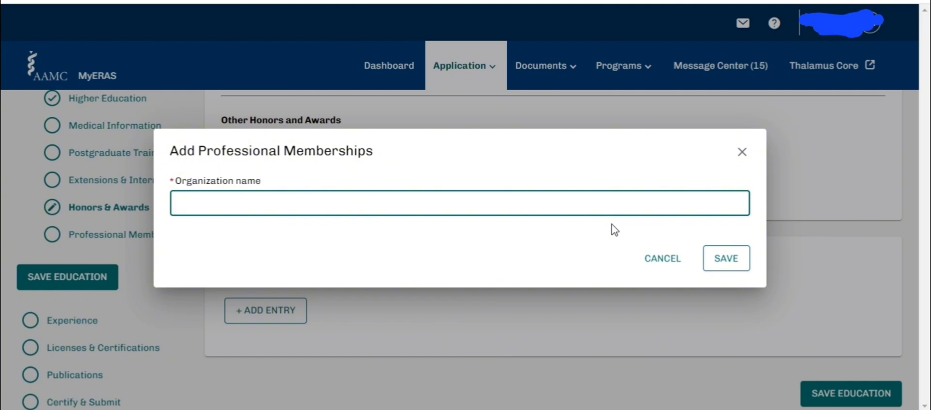
pyautogui.click(743, 154)
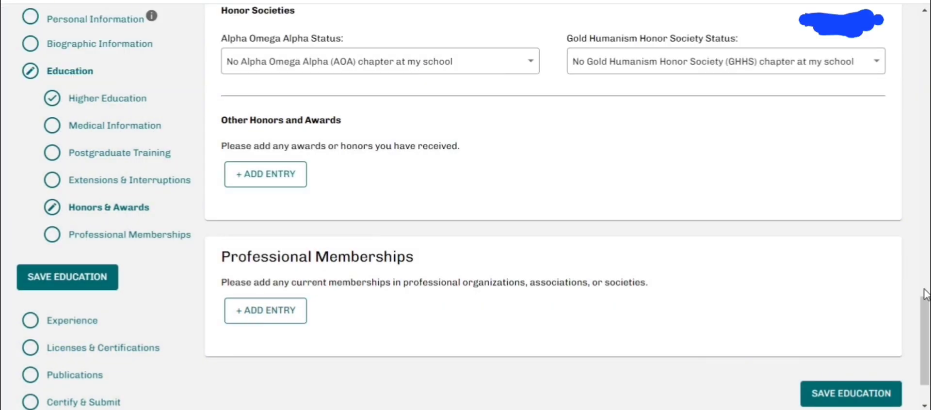
pyautogui.scroll(-1, 926, 305)
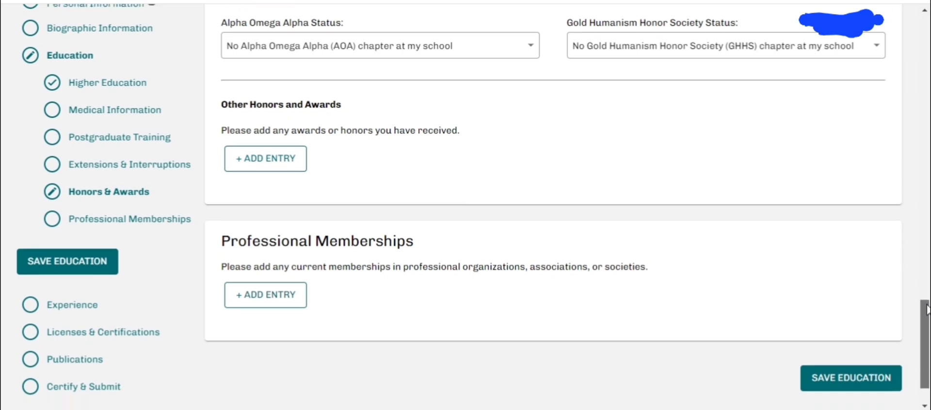